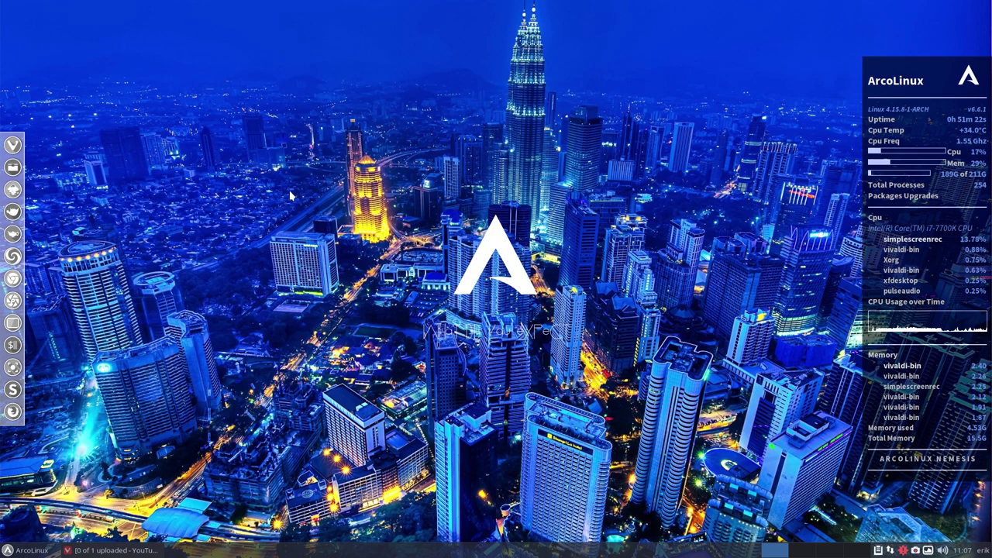
Launch Thunar, browse home › DATA › arcolinux-nemesis › Personal, and reposition the window.
click(12, 167)
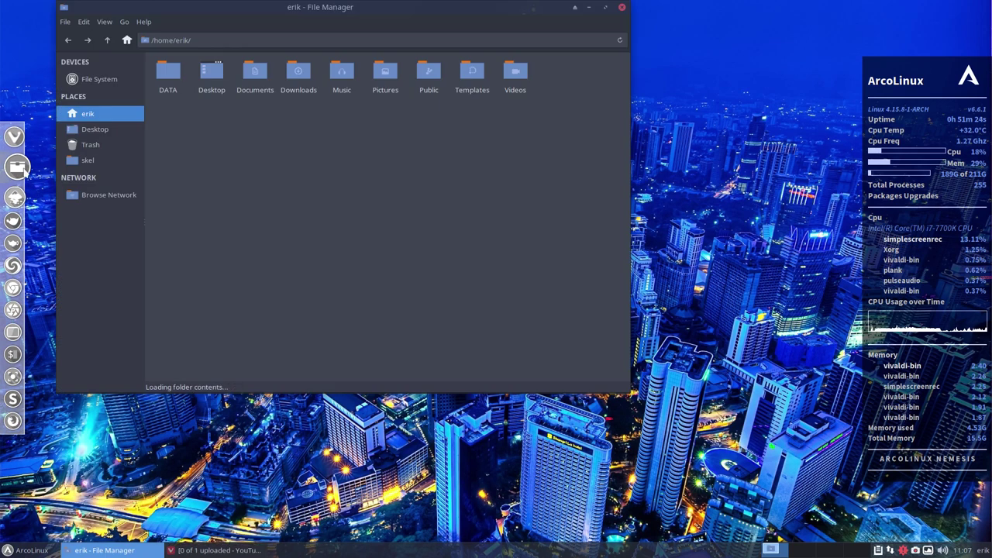
double_click(169, 71)
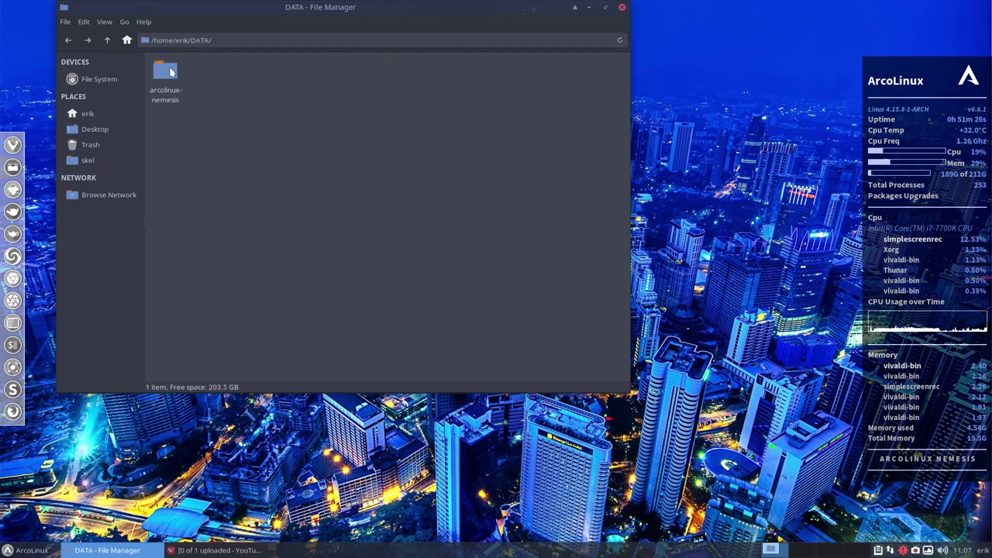
double_click(170, 71)
double_click(240, 72)
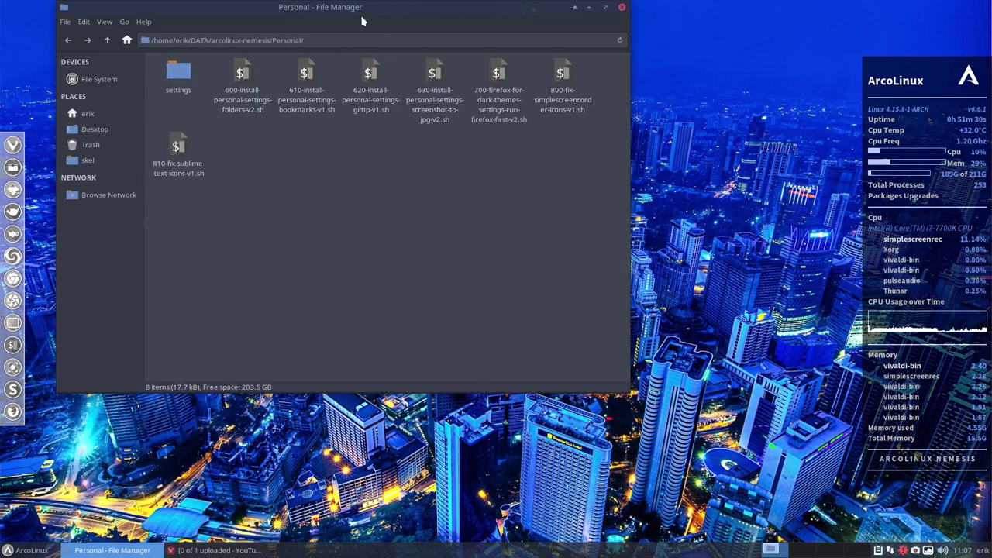
drag(367, 7, 497, 55)
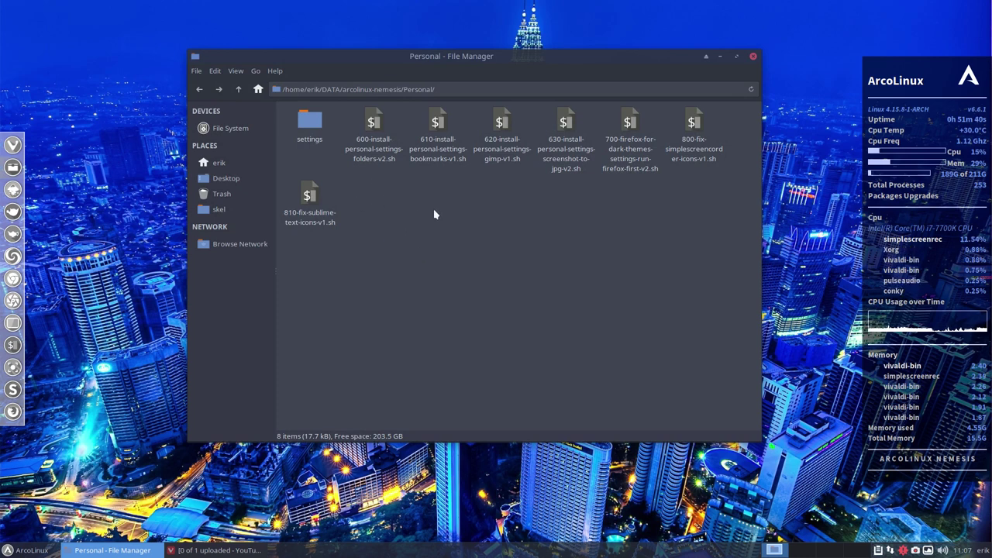
Open 600-install-personal-settings-folders-v2.sh from the Personal folder in Atom.
click(372, 124)
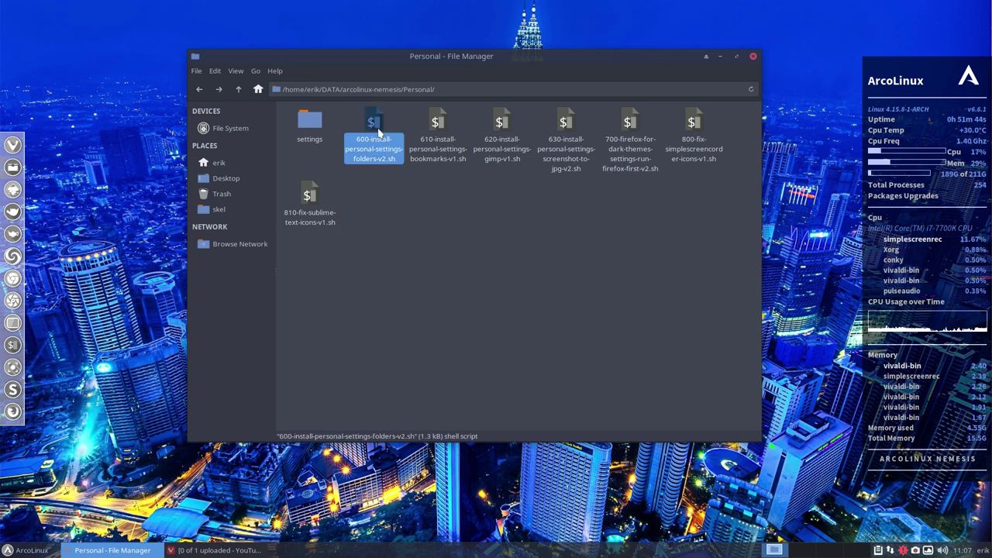
double_click(369, 123)
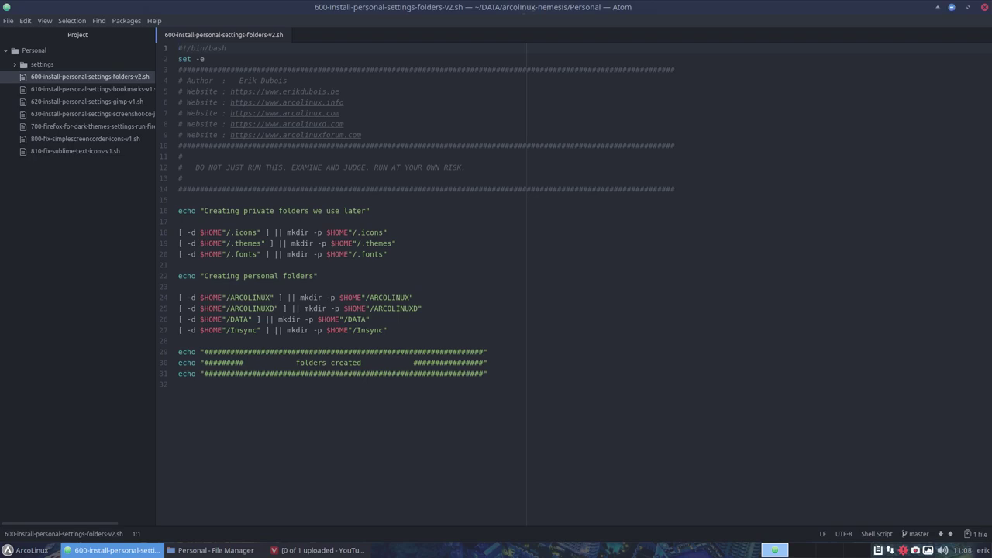
Tile Atom into the left half and Thunar into the top-right quarter.
drag(840, 20, 5, 180)
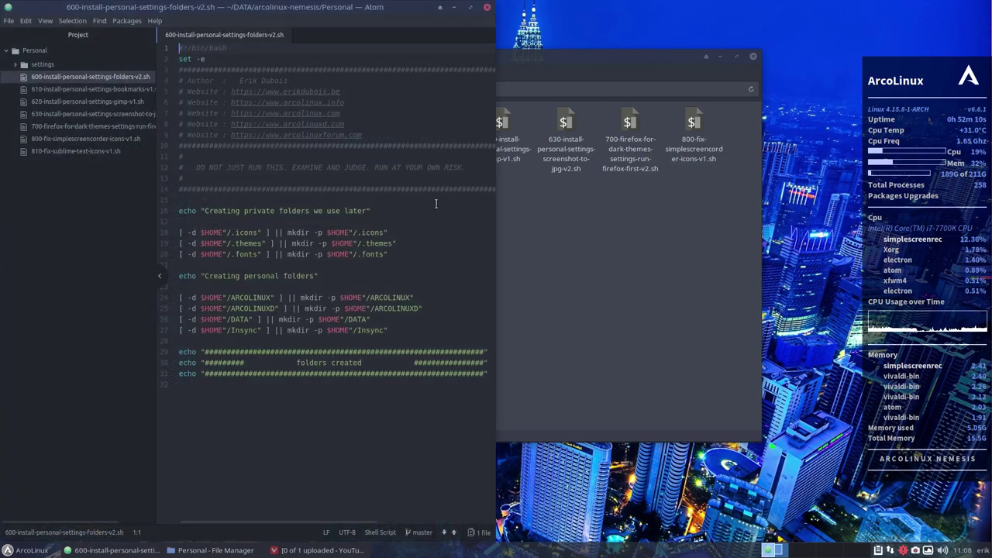
drag(504, 56, 758, 22)
drag(532, 12, 990, 3)
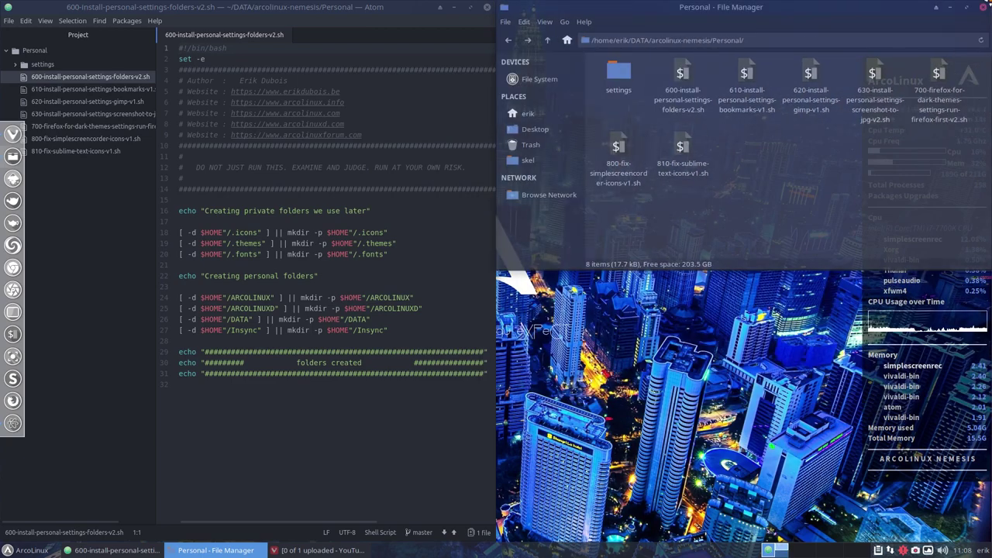
Open a terminal in the Personal folder and place it in the bottom-right quarter.
right_click(747, 179)
click(792, 246)
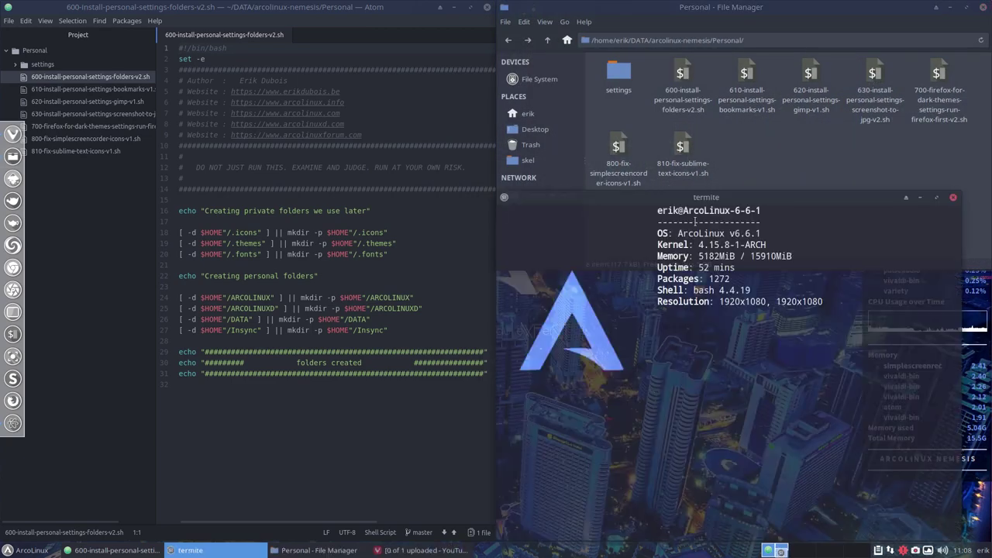
drag(681, 191, 965, 459)
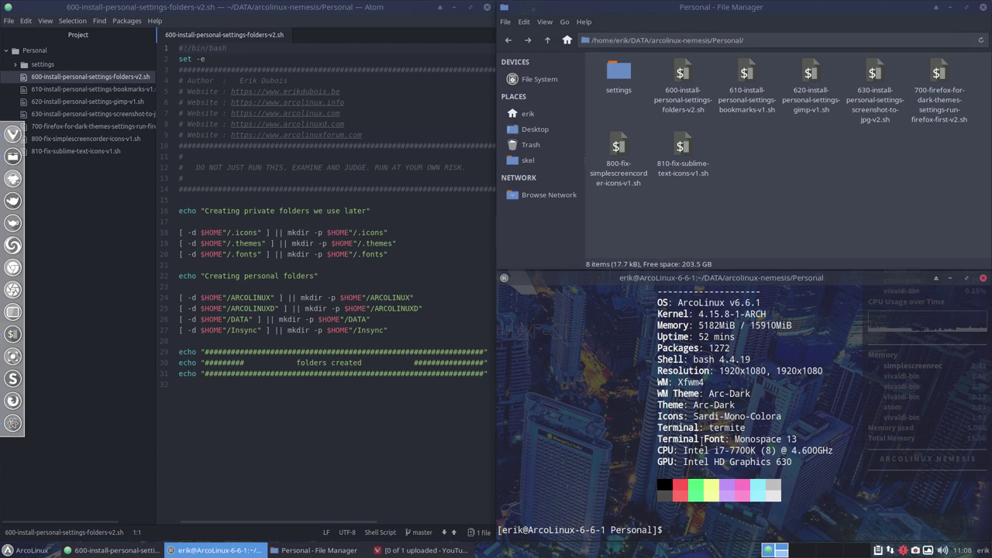
Run ./600-install-personal-settings-folders-v2.sh after correcting a mistyped first attempt.
text(.:60)
key(Tab)
key(Return)
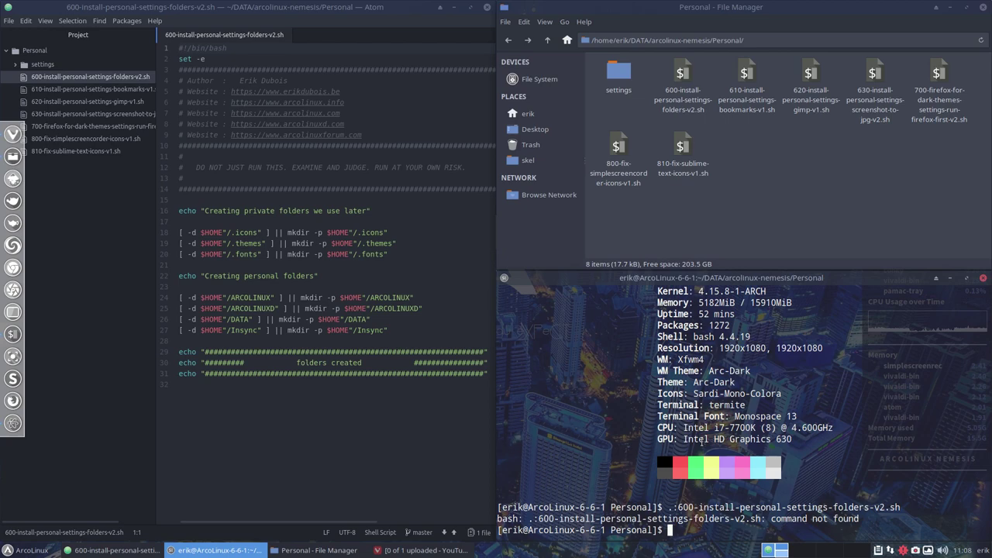
text(./600)
key(Tab)
key(Return)
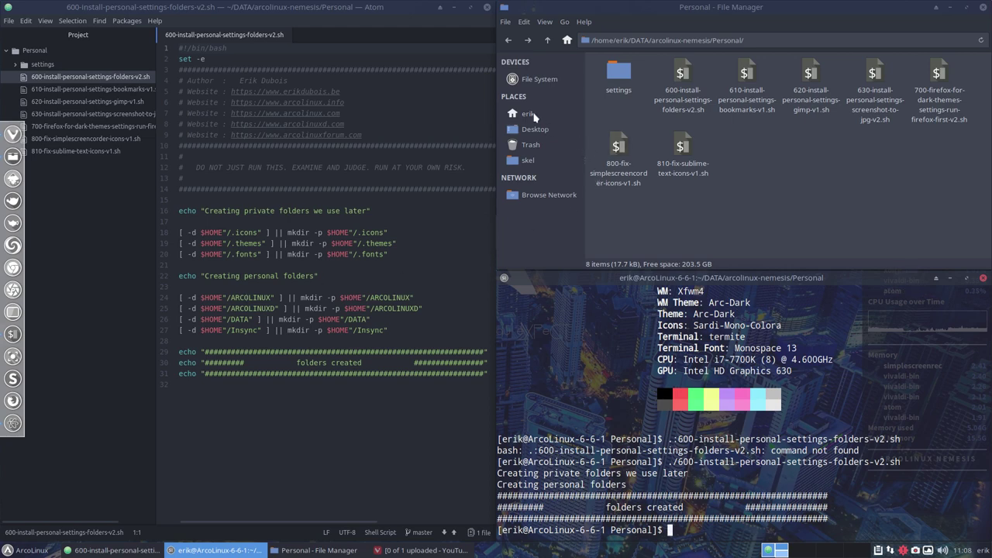
click(535, 114)
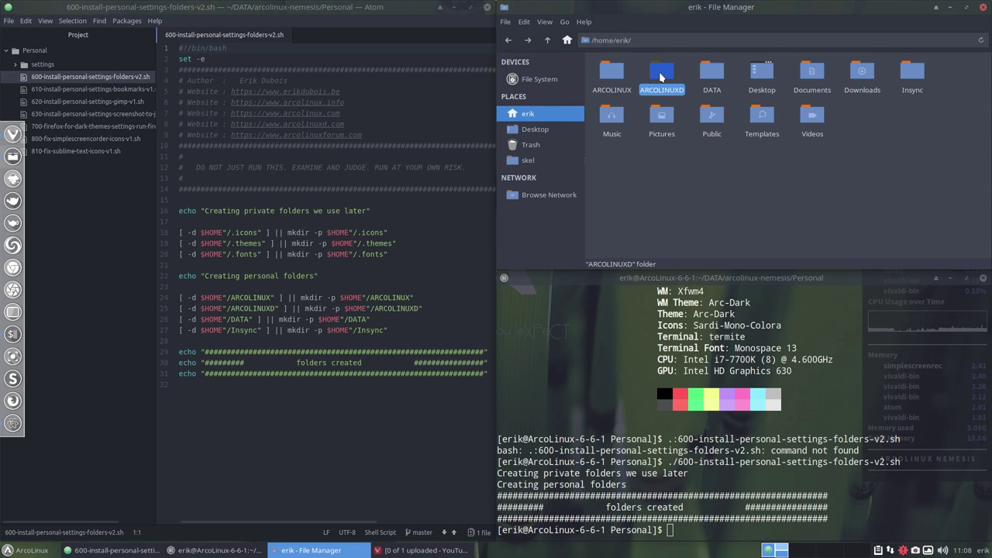
double_click(661, 76)
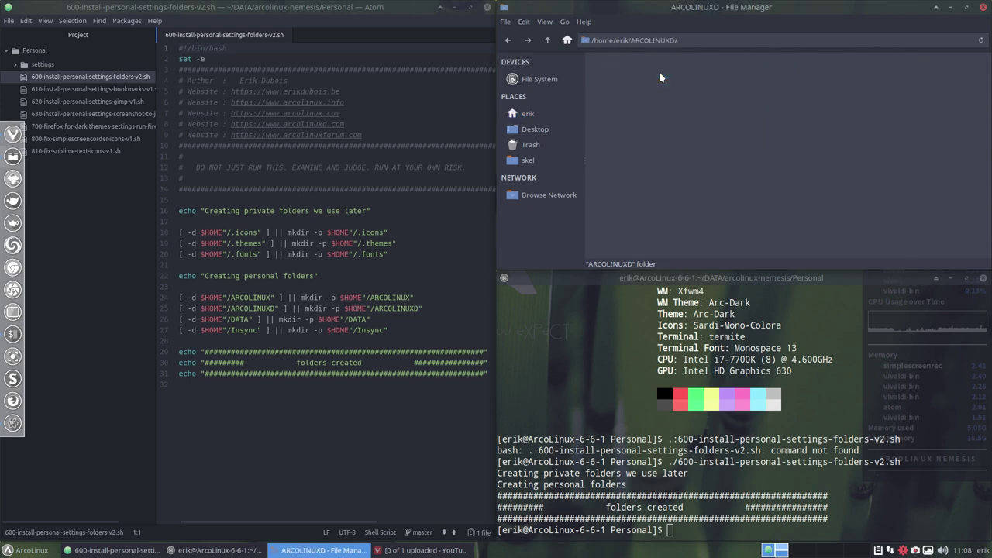
click(549, 39)
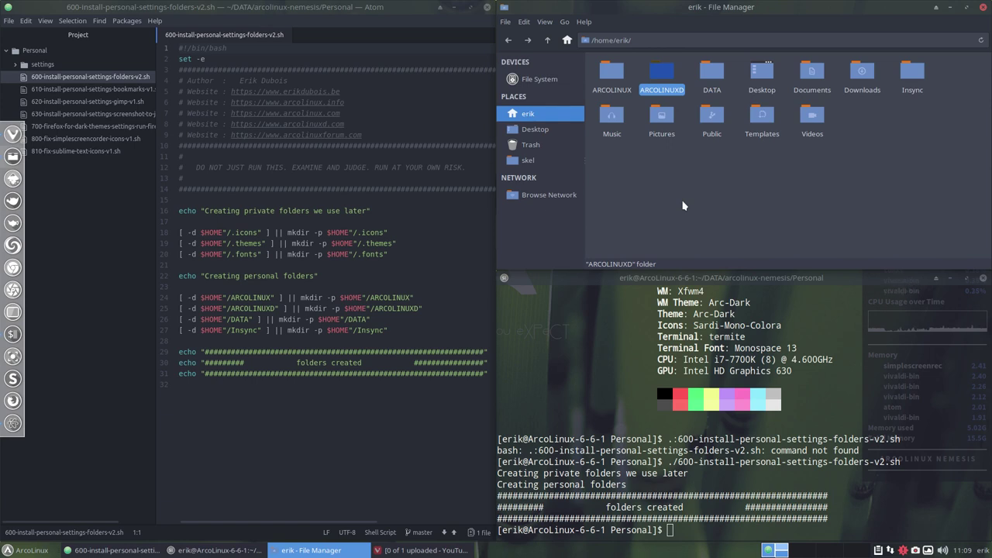
click(713, 73)
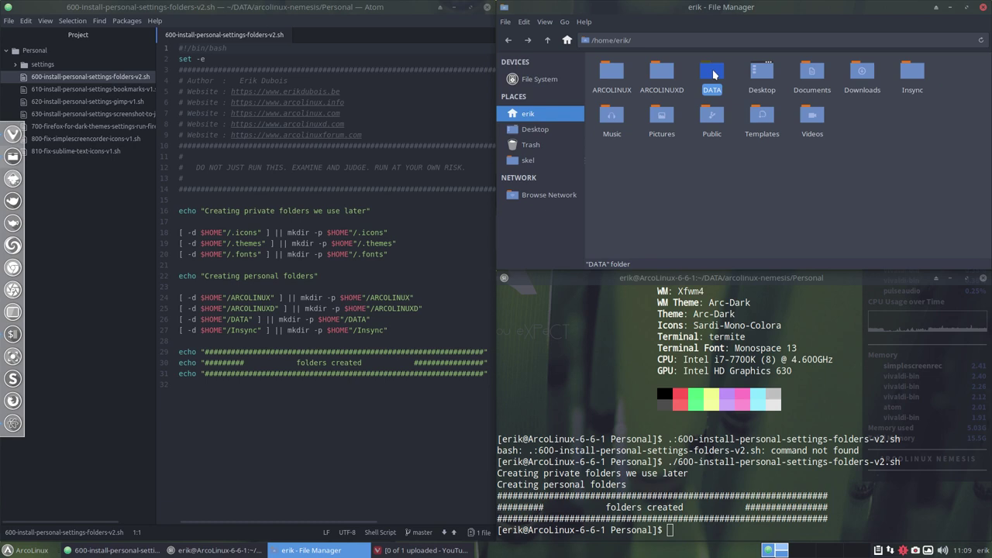
click(914, 73)
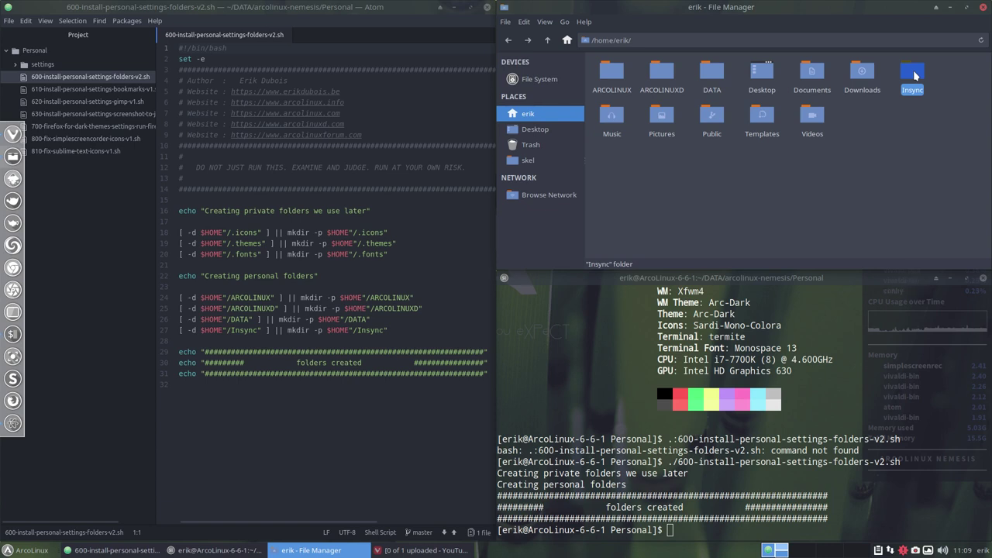
click(920, 113)
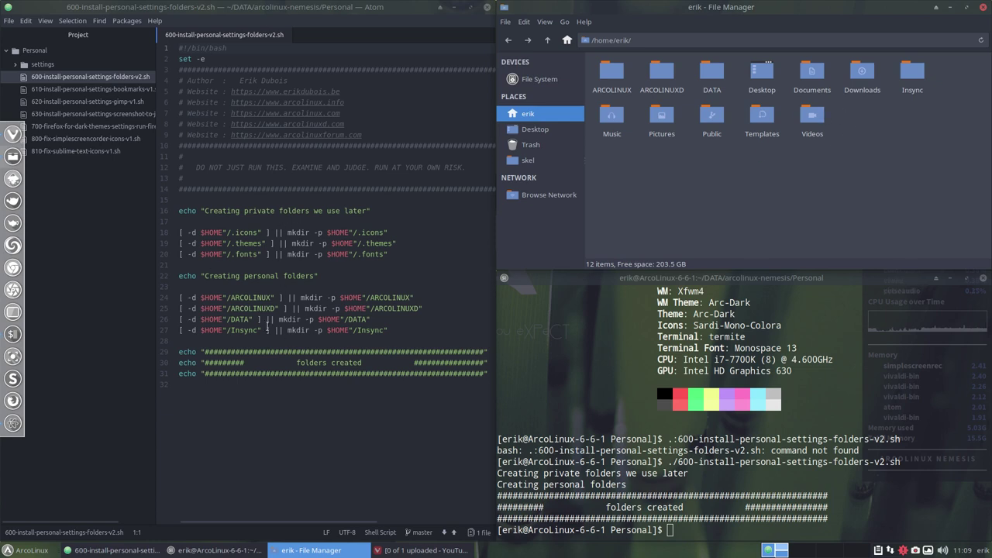
click(510, 40)
click(510, 40)
click(510, 41)
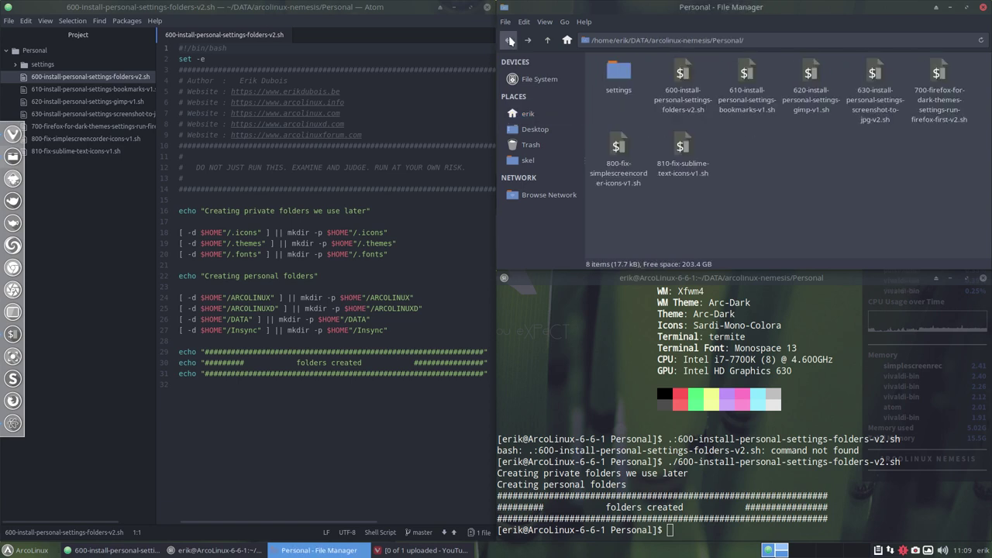
click(702, 429)
text(.)
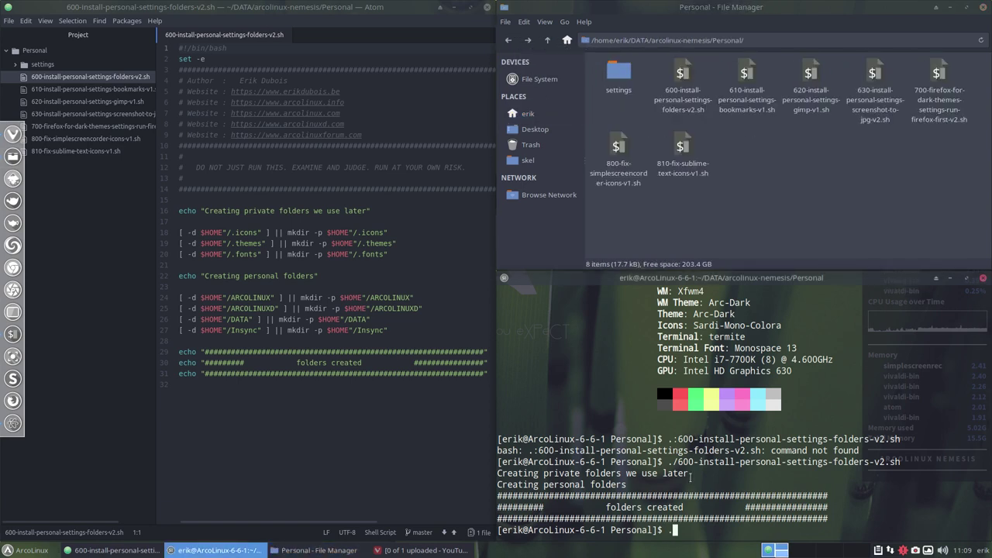
text(/610)
key(Tab)
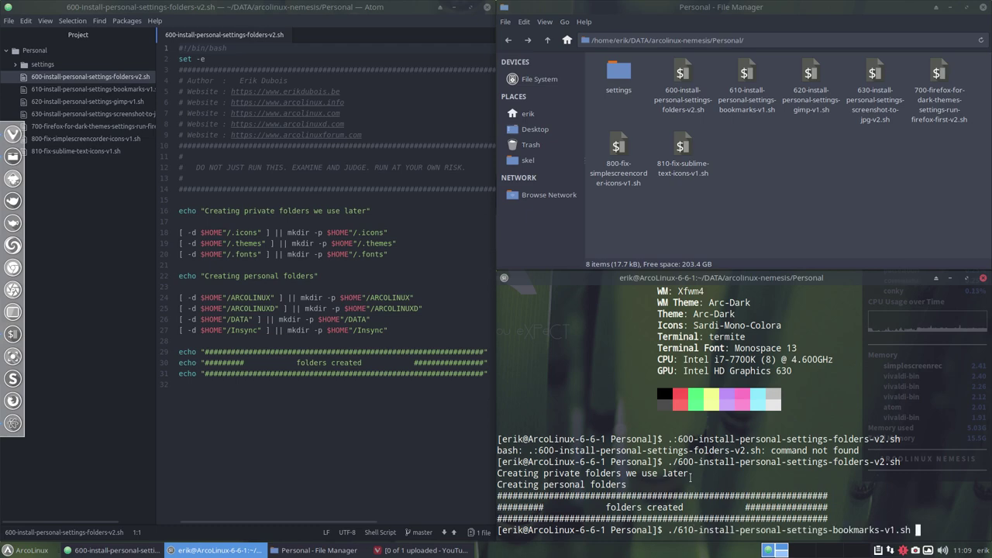
key(Return)
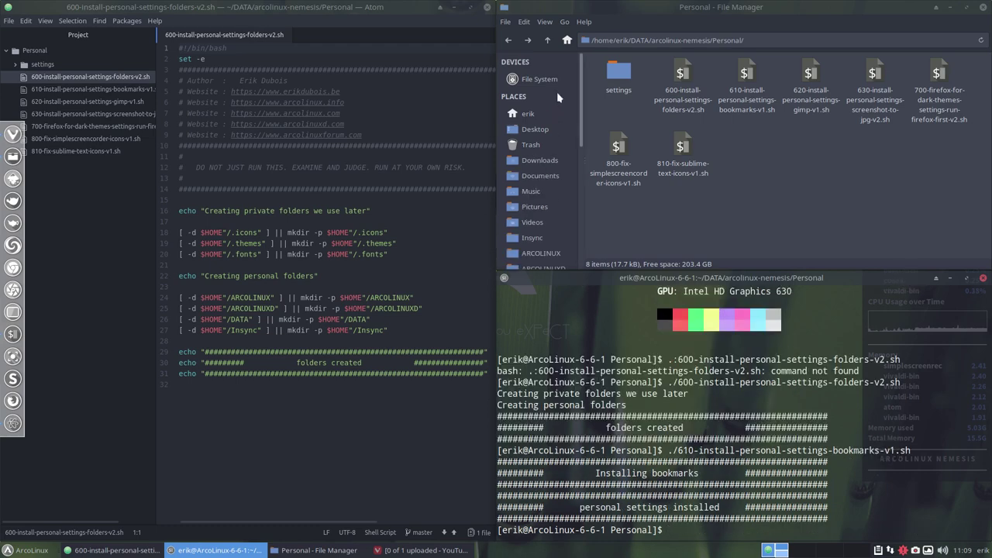
drag(580, 136, 578, 272)
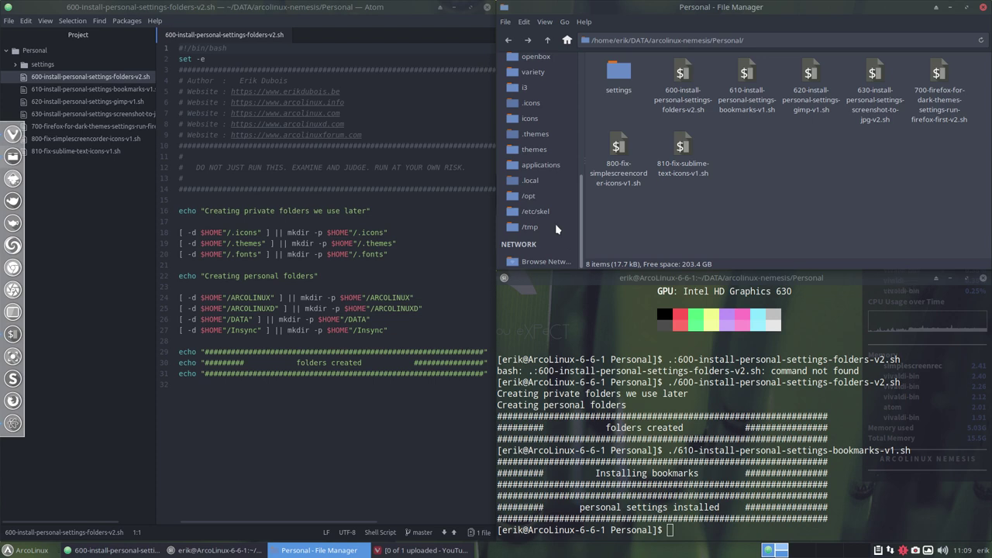
scroll(556, 228, up, 3)
scroll(556, 229, up, 5)
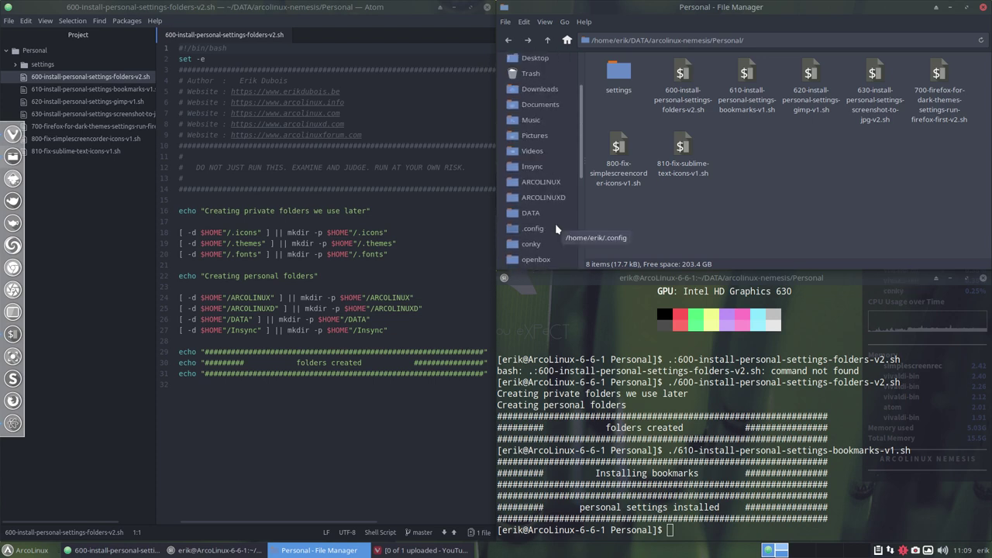
scroll(556, 228, up, 1)
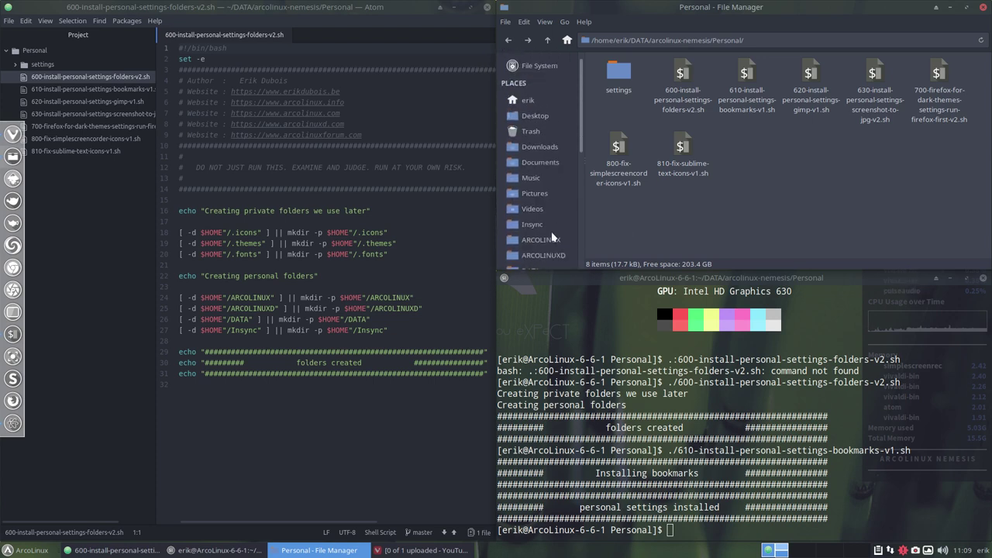
scroll(538, 159, down, 9)
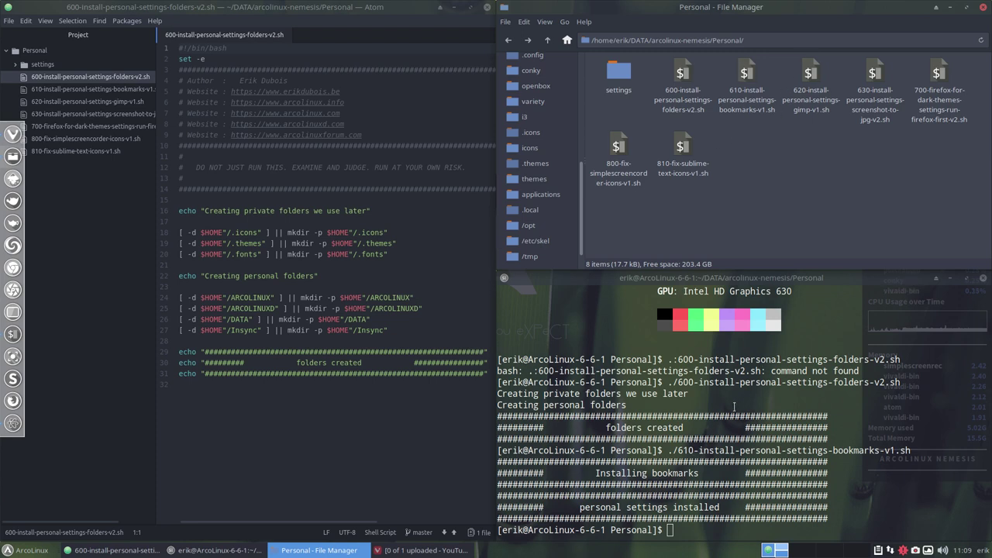
Run ./620-install-personal-settings-gimp-v1.sh in the terminal to install the GIMP settings.
click(724, 472)
text(.:62)
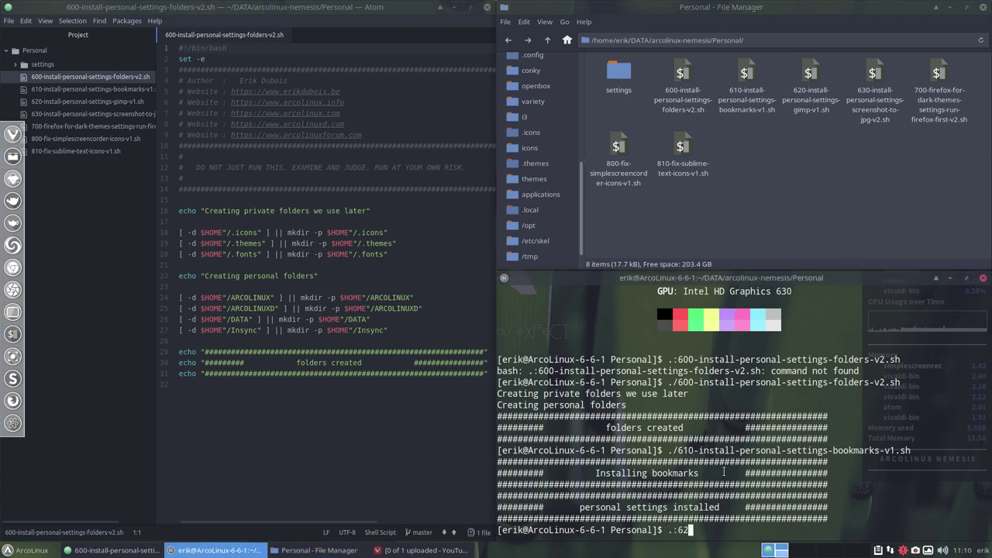
key(Tab)
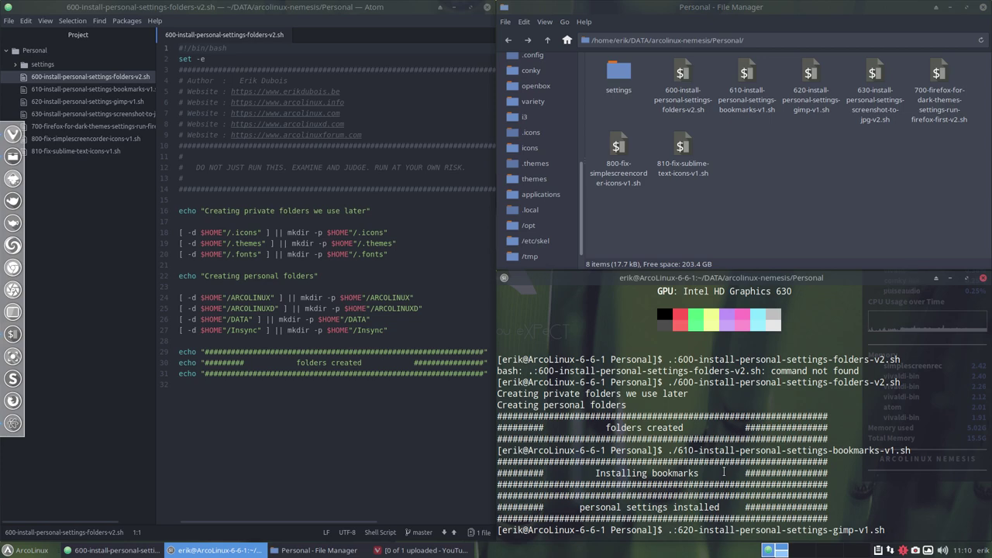
key(Return)
text(./)
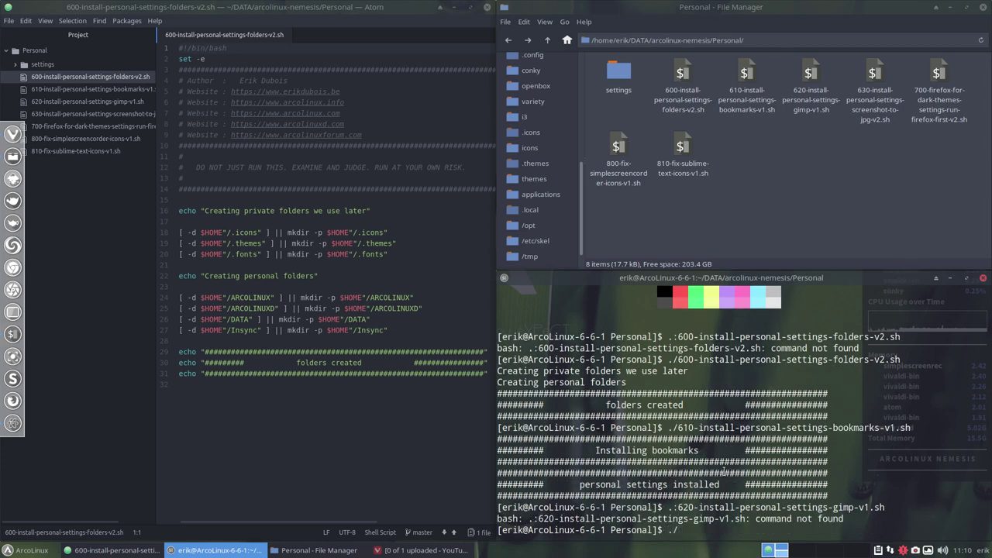
text(620)
key(Tab)
key(Return)
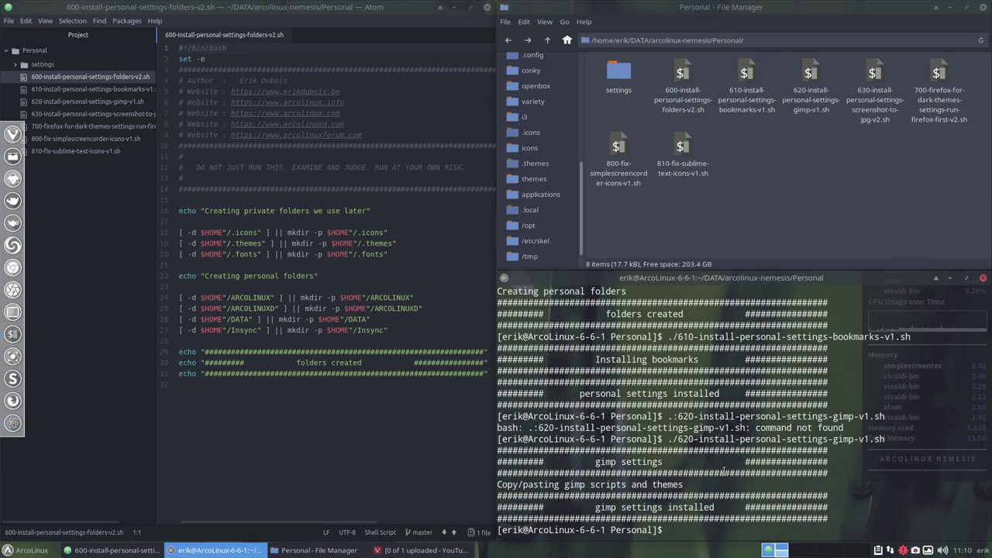
Run ./630-install-personal-settings-screenshot-to-jpg-v2.sh to install the screenshot settings.
text(.:63)
key(Tab)
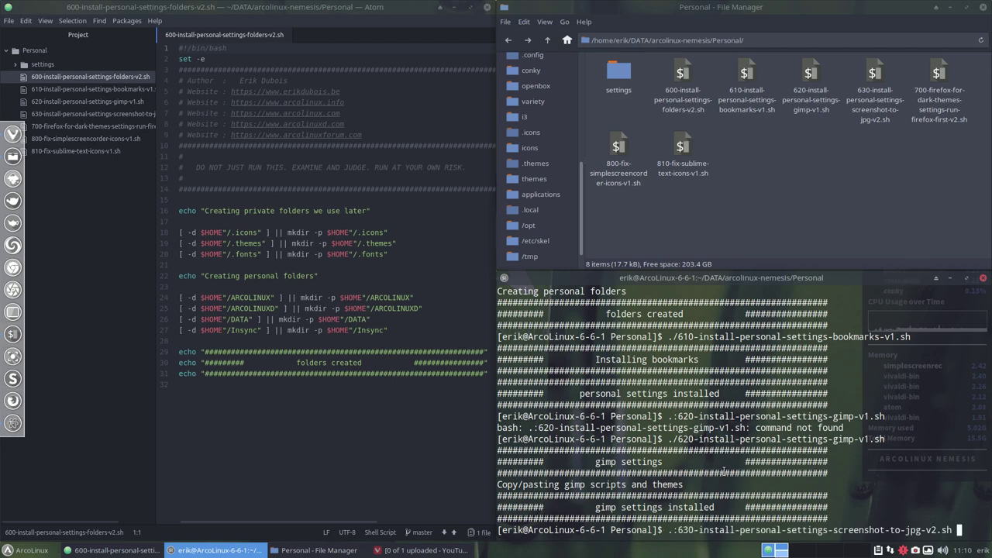
key(Return)
text(./)
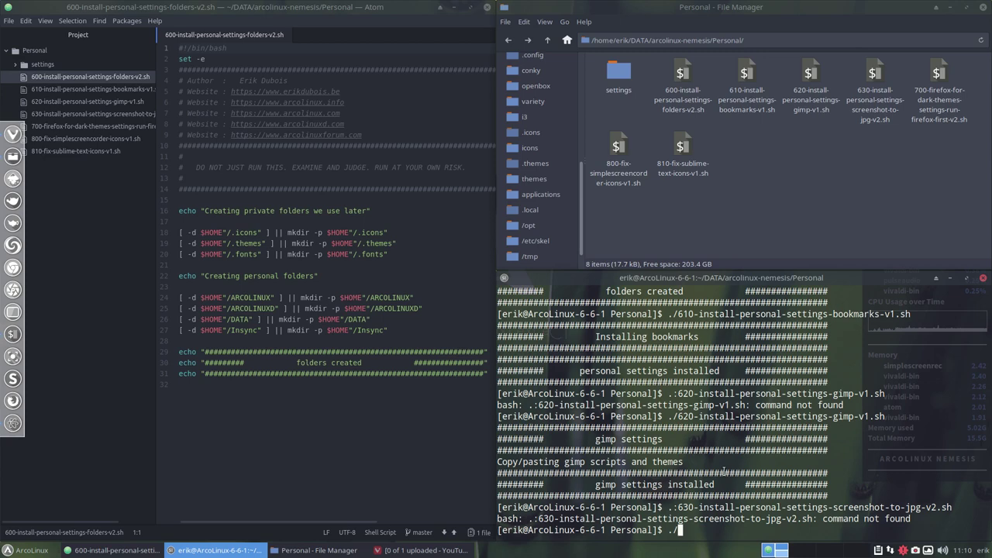
text(63)
key(Tab)
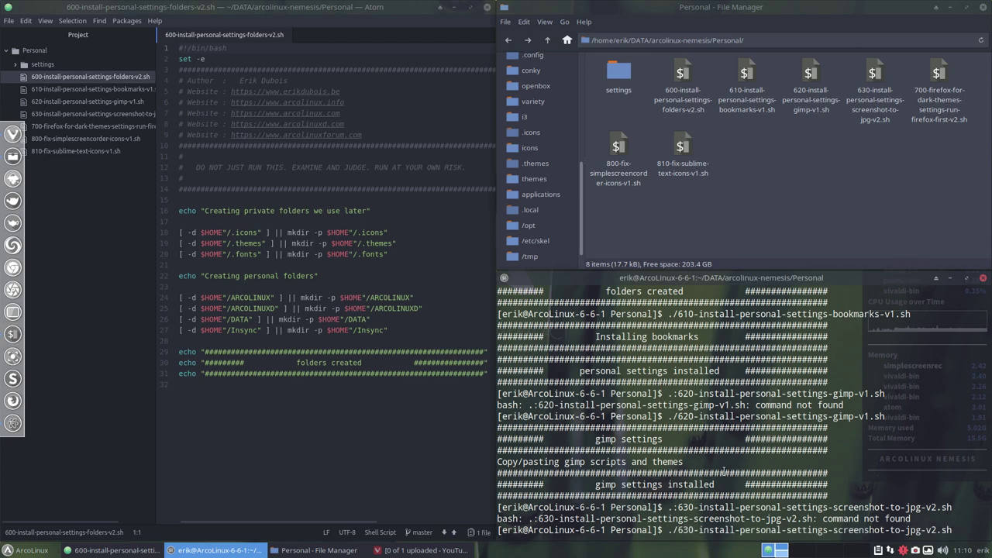
key(Return)
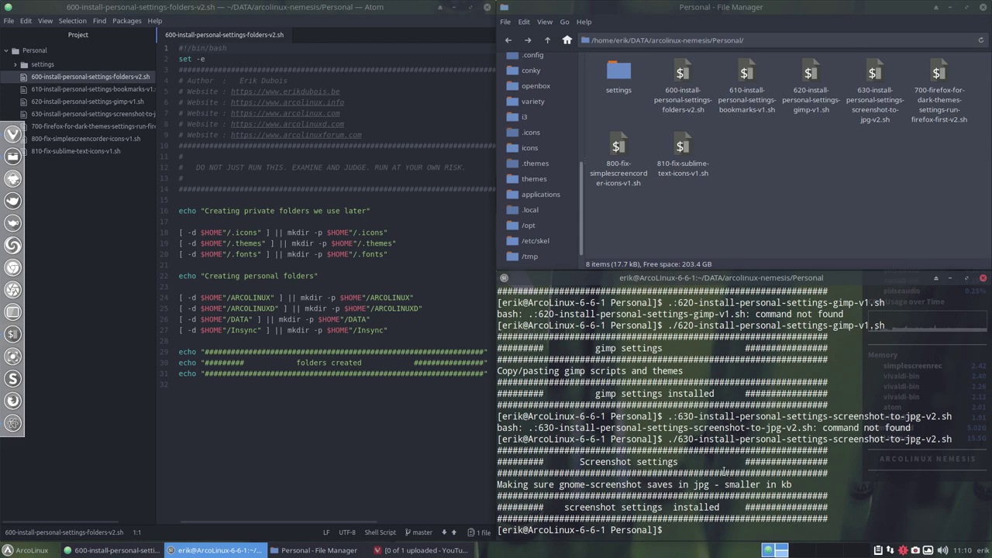
click(36, 551)
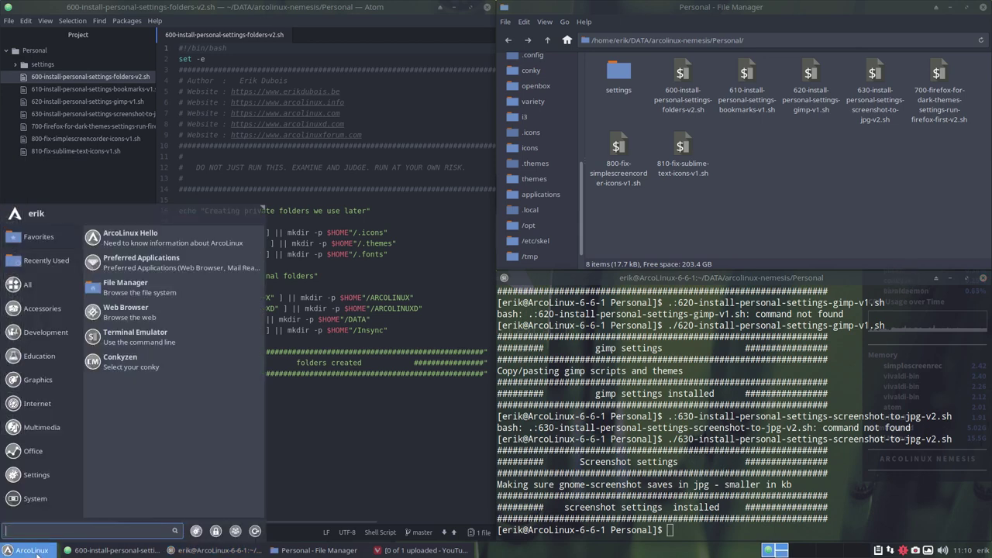
text(fire)
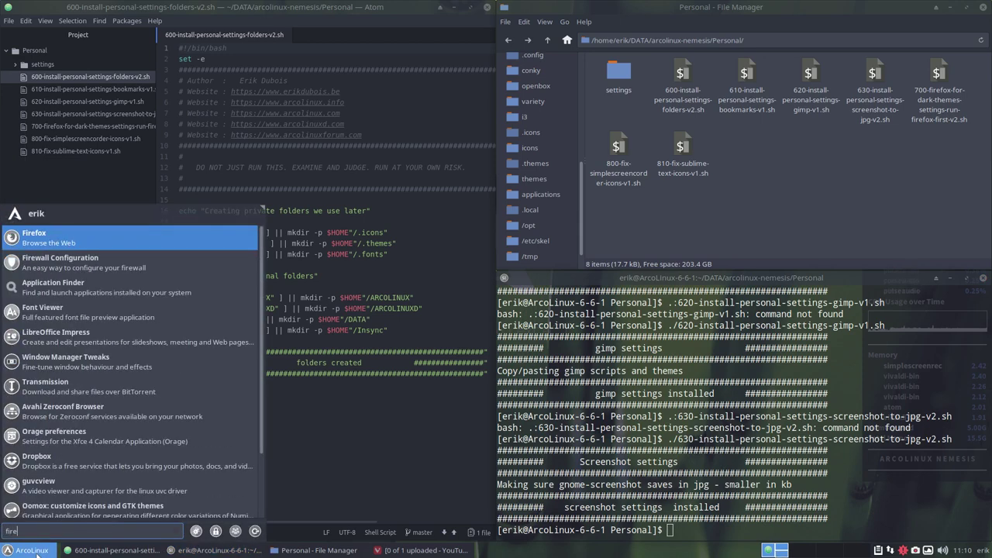
key(Escape)
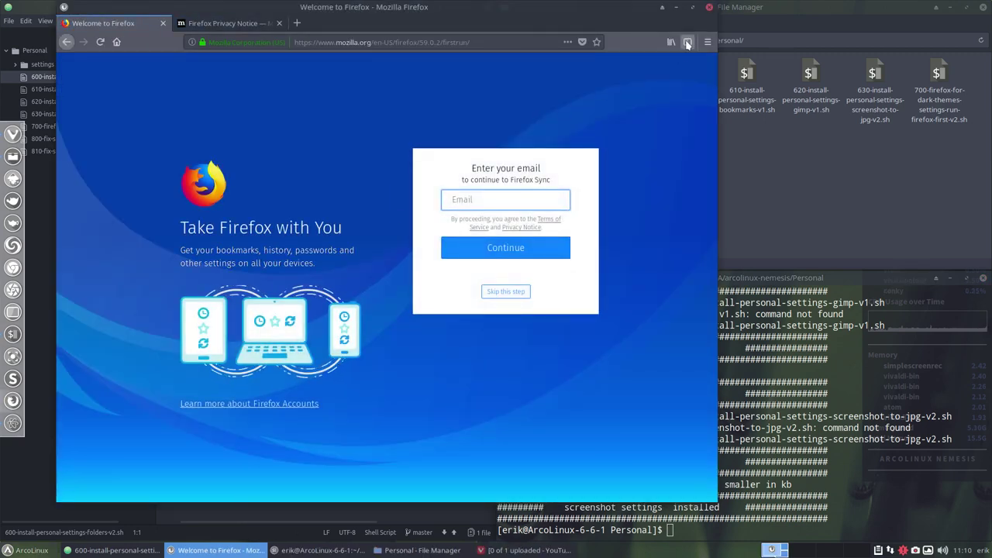
click(708, 8)
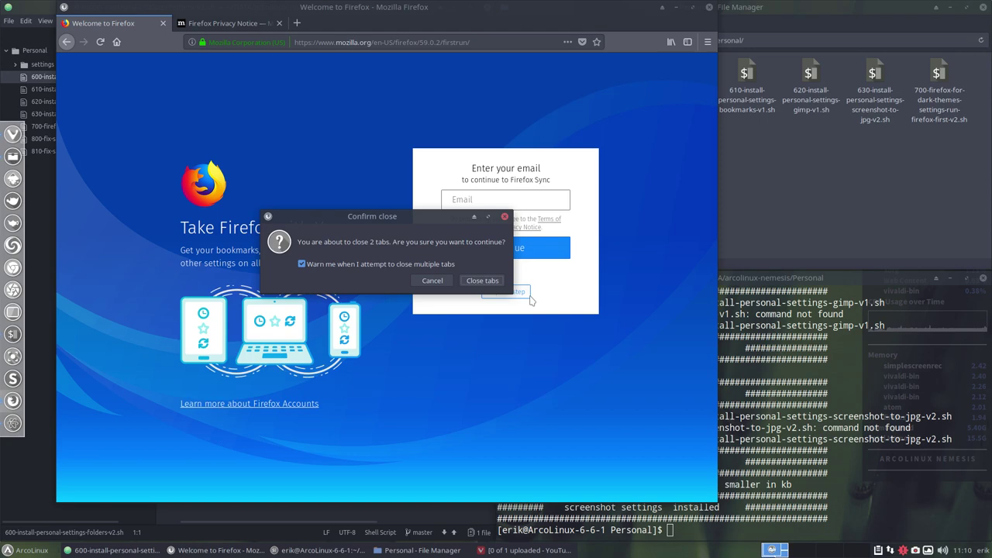
Close Firefox, then run ./700-firefox-for-dark-themes-settings-run-firefox-first-v2.sh in the terminal.
click(482, 281)
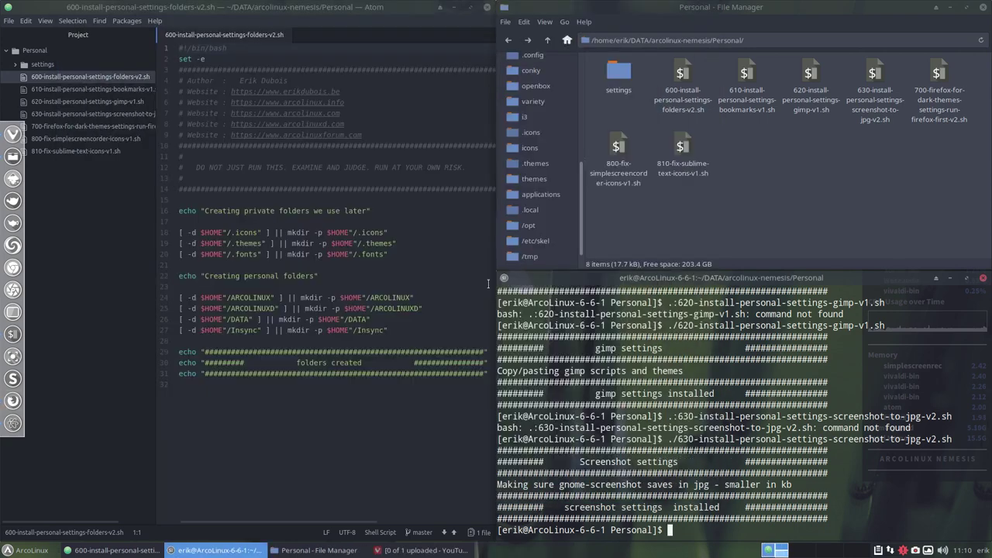
click(939, 76)
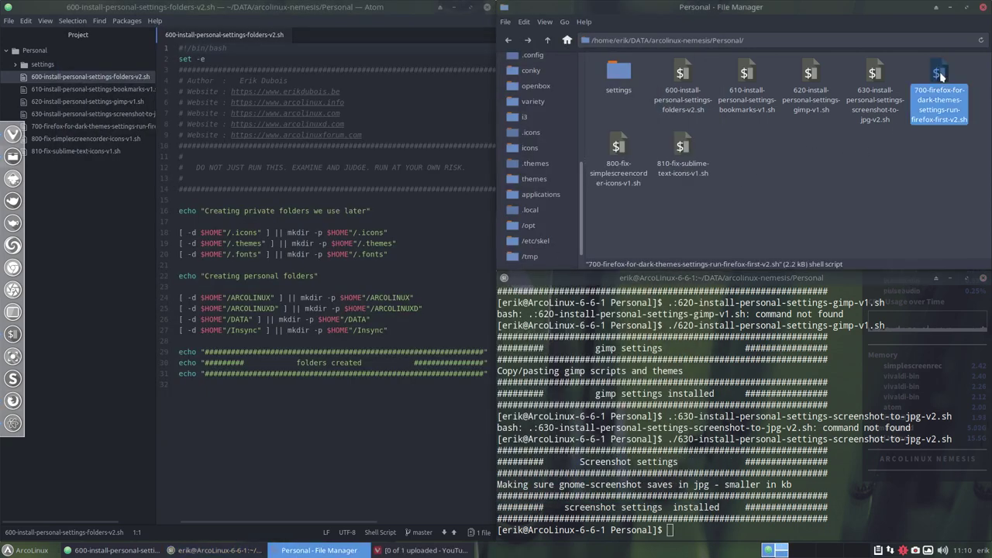
click(710, 462)
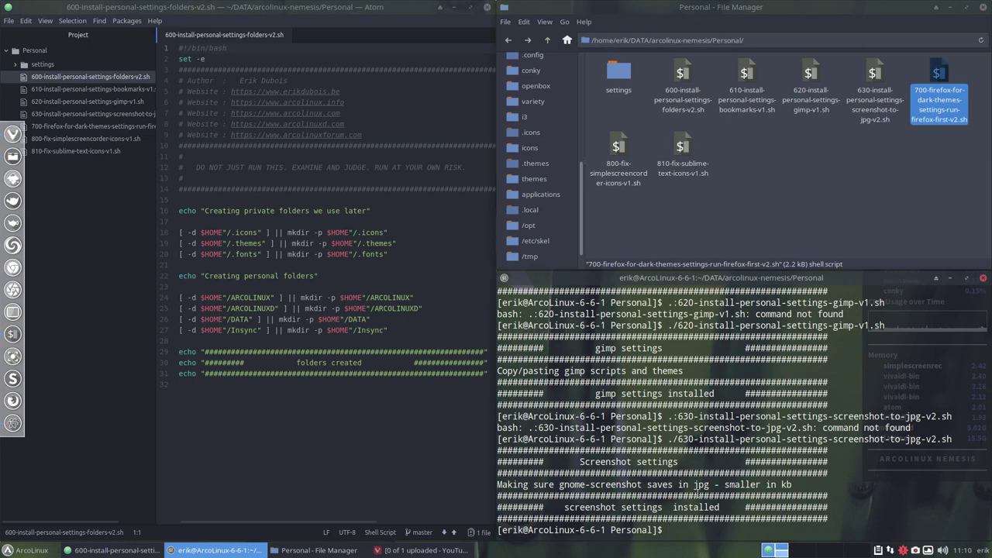
text(.:70)
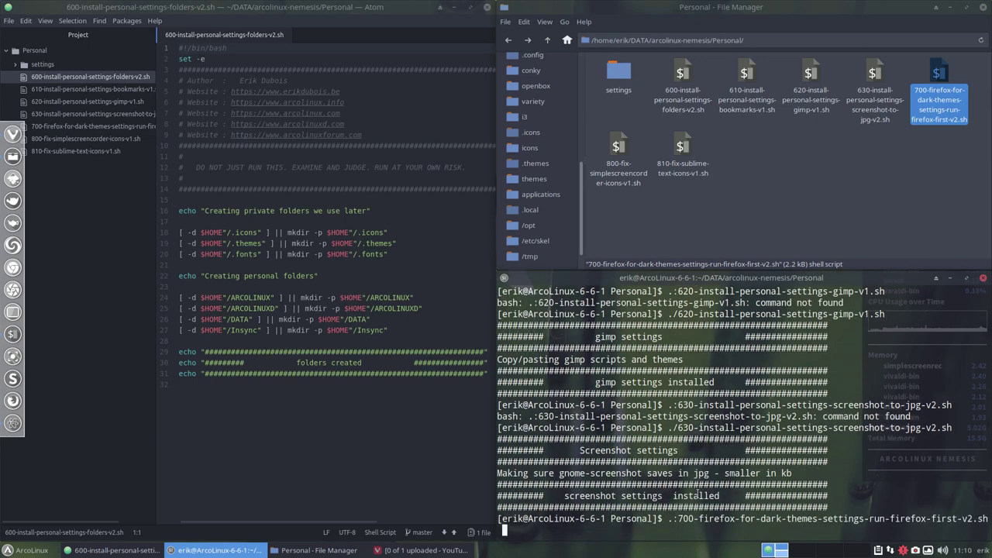
text(./)
key(ctrl+c)
text(.:)
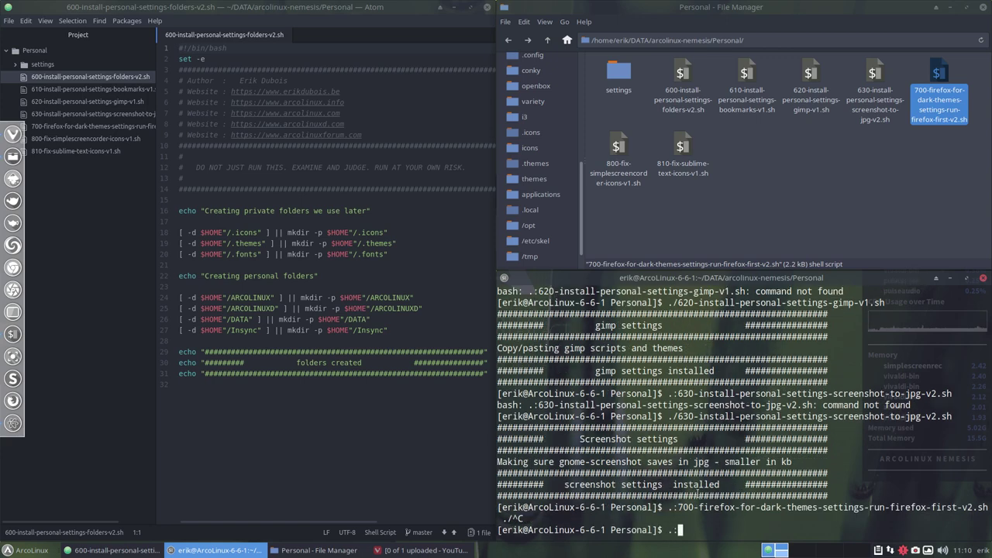
key(BackSpace)
text(/7)
key(Tab)
key(Return)
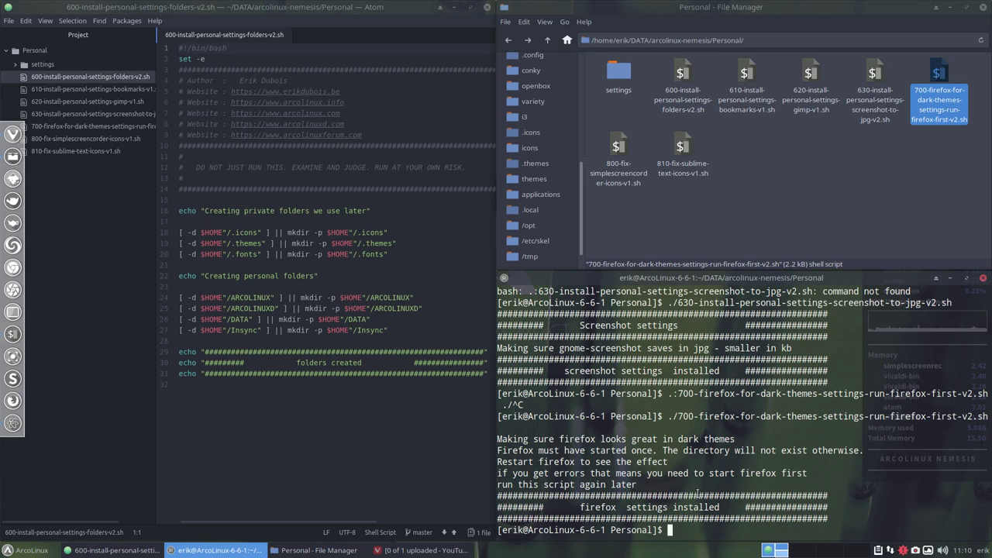
click(620, 151)
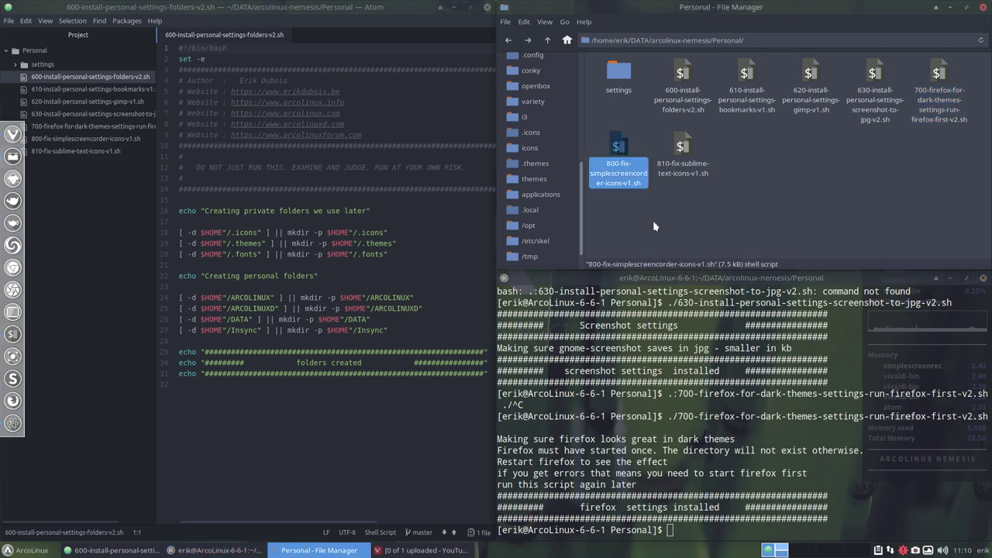
click(684, 155)
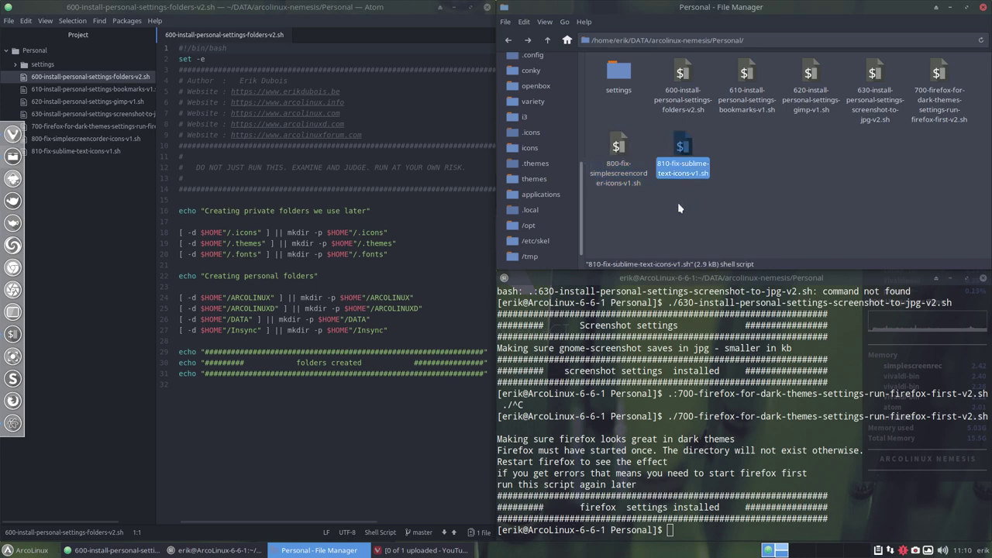
click(27, 551)
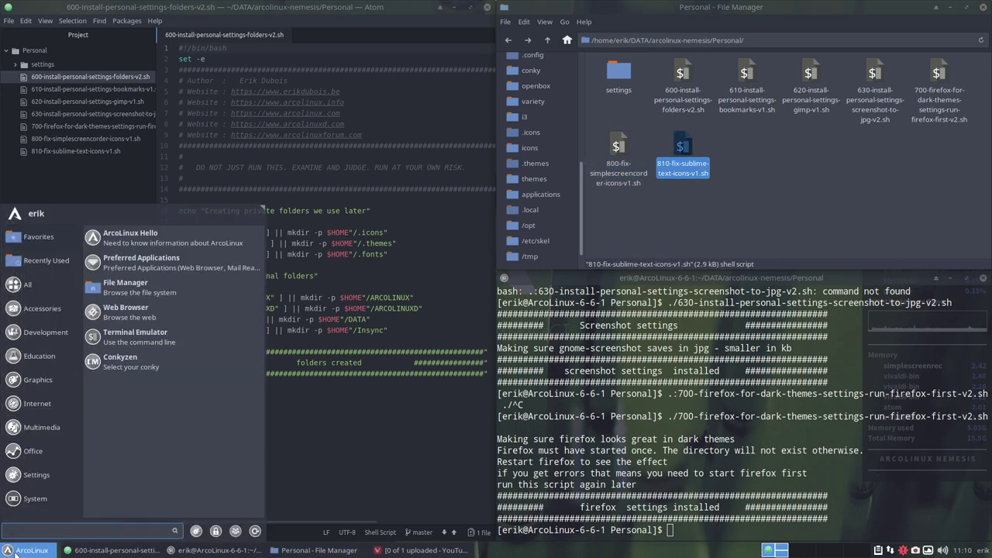
click(6, 551)
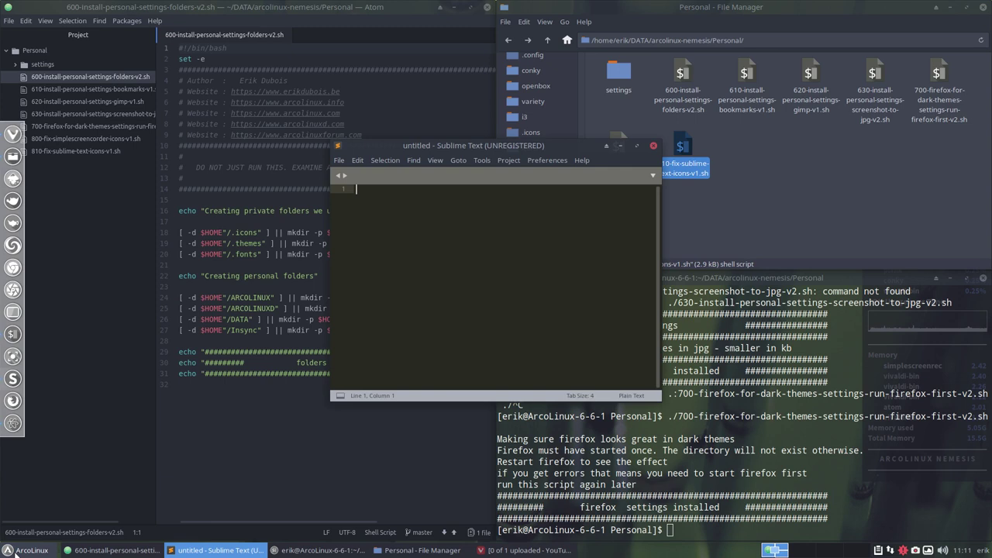
click(171, 553)
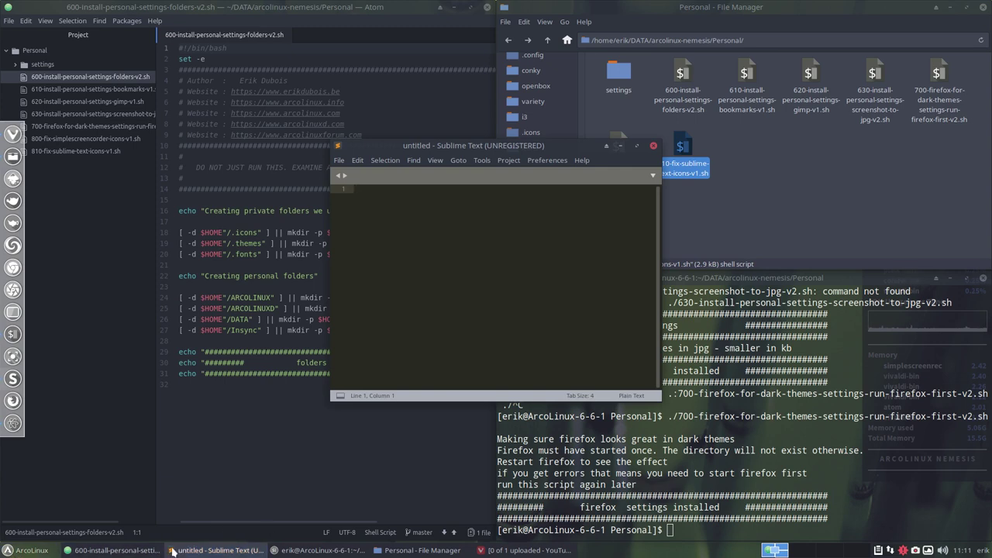
click(170, 553)
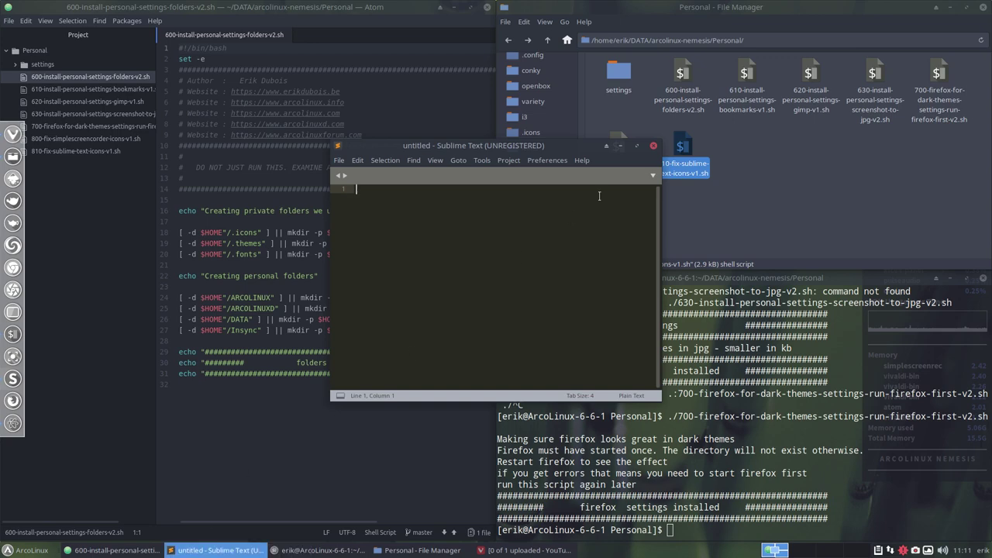
click(654, 147)
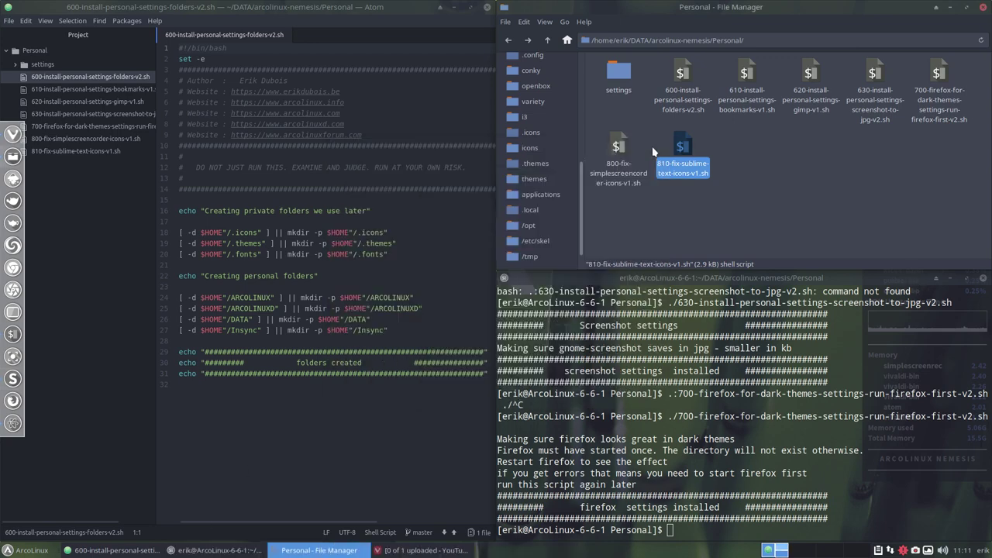
Run ./810-fix-sublime-text-icons-v1.sh in the terminal, entering the sudo password.
click(698, 490)
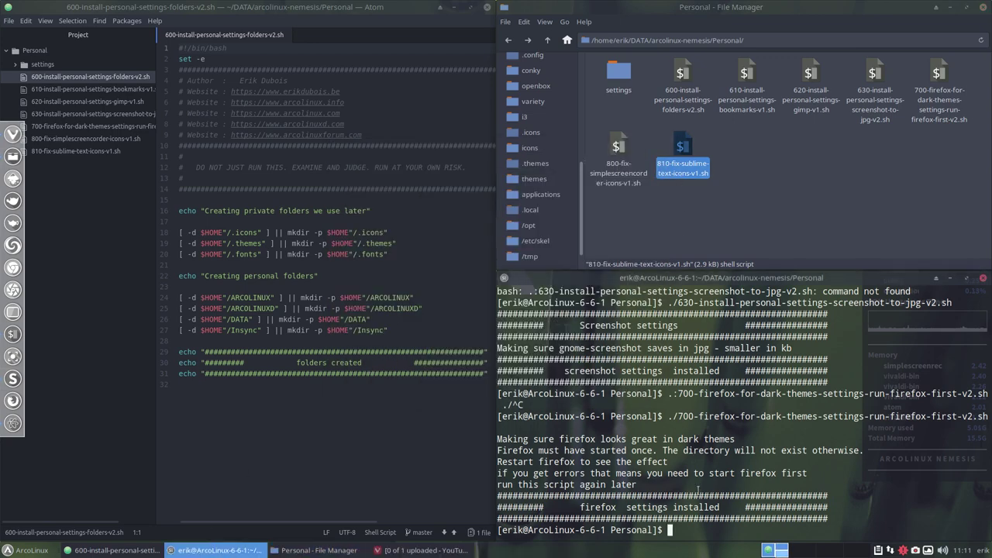
text(./)
text(/810)
key(Tab)
key(Return)
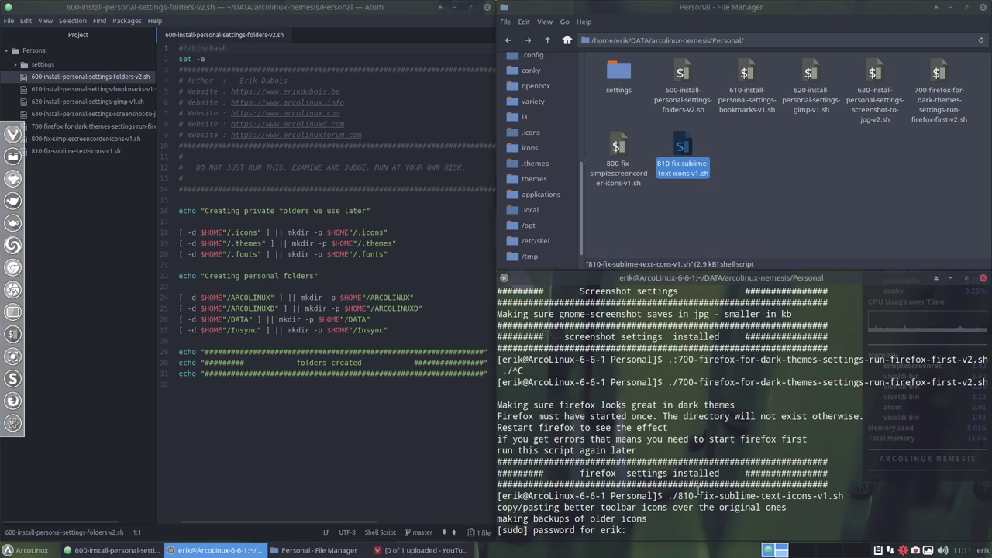
key(Return)
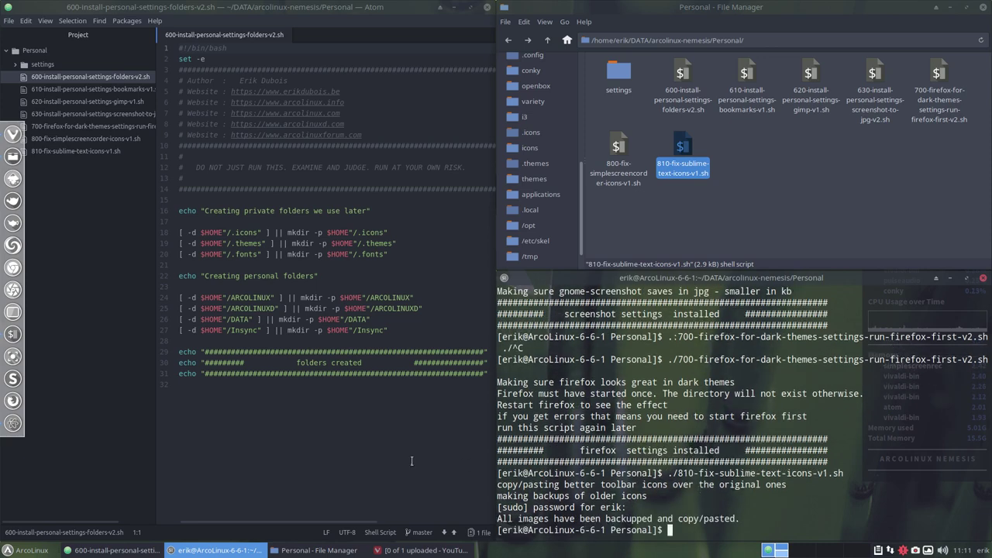
Launch Sublime Text from the launcher to check the new icons, then close it.
click(28, 550)
text(sub)
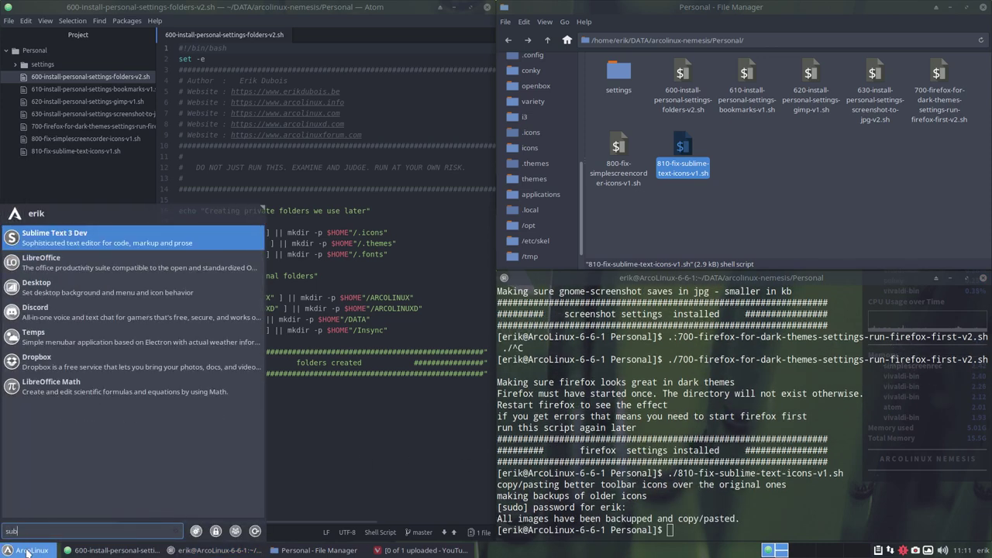
key(Return)
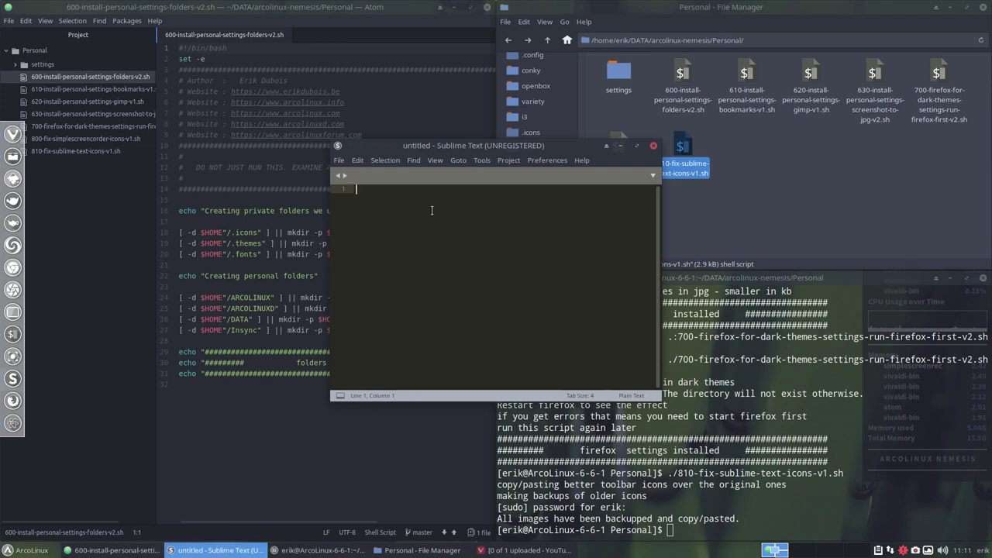
click(654, 148)
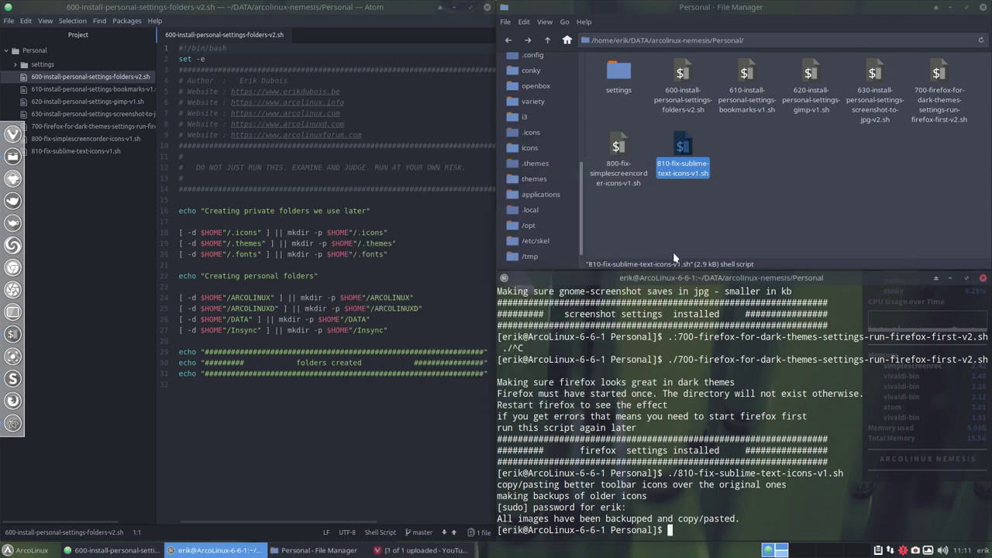
Run ./800-fix-simplescreencorder-icons-v1.sh, then return to the file manager.
text(./800)
key(Tab)
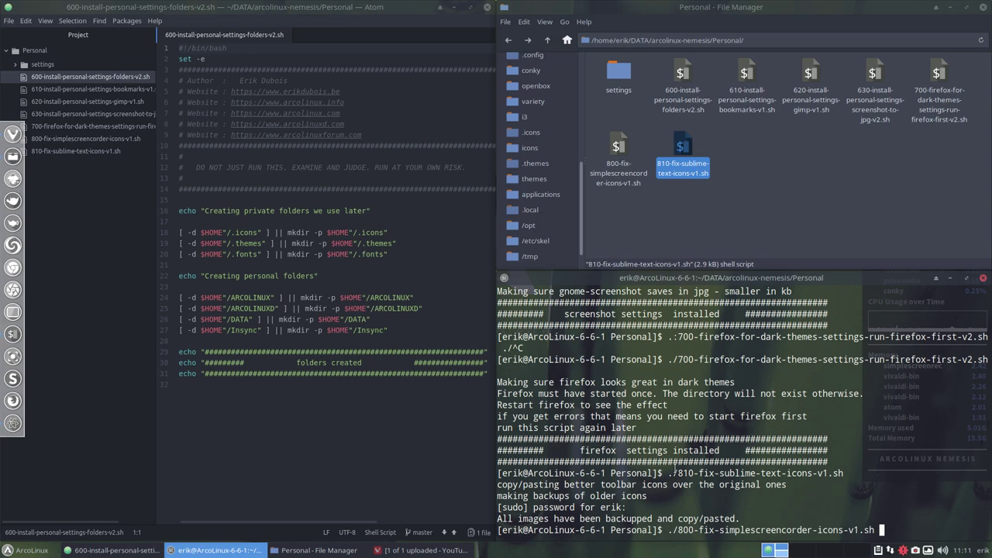
key(Return)
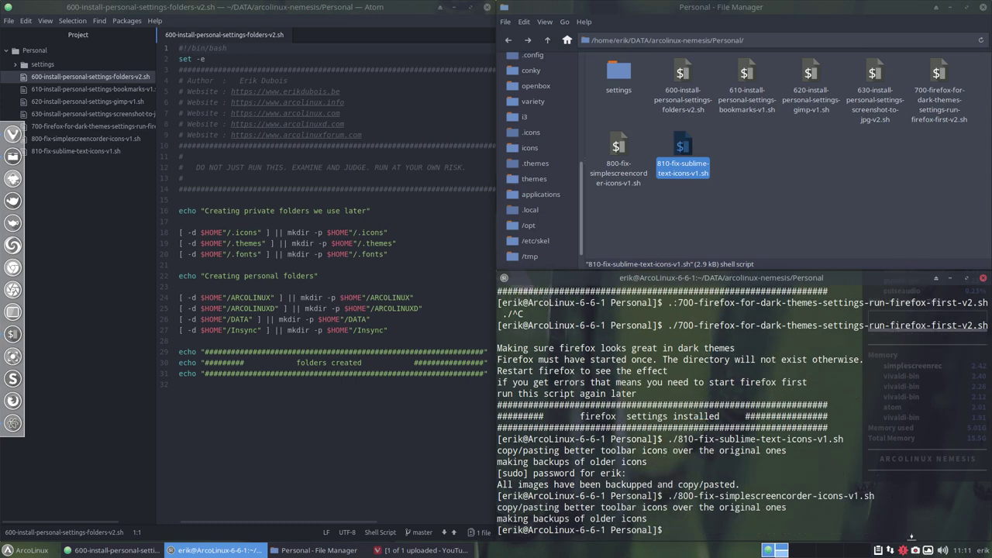
click(806, 191)
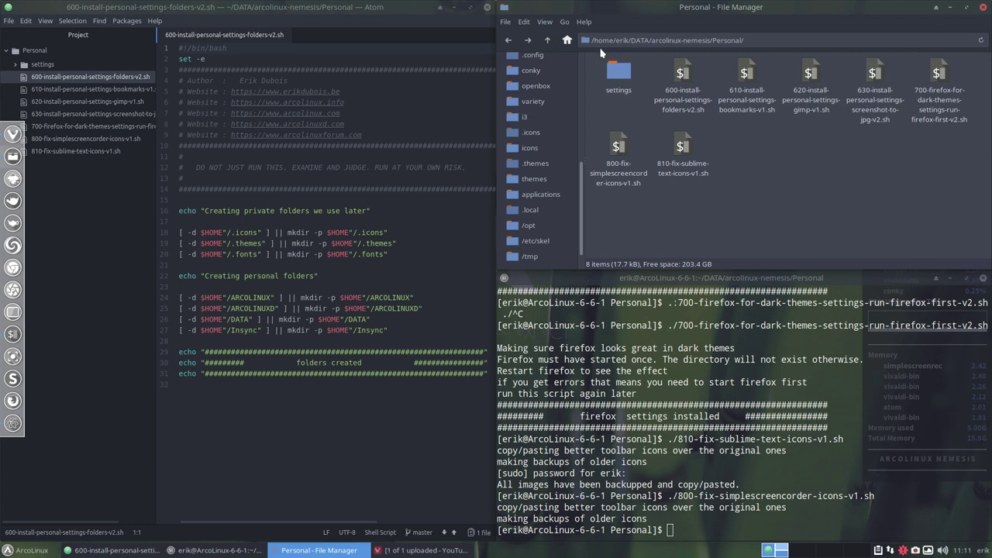
Go up to arcolinux-nemesis, then navigate to .config/openbox/scripts.
click(547, 39)
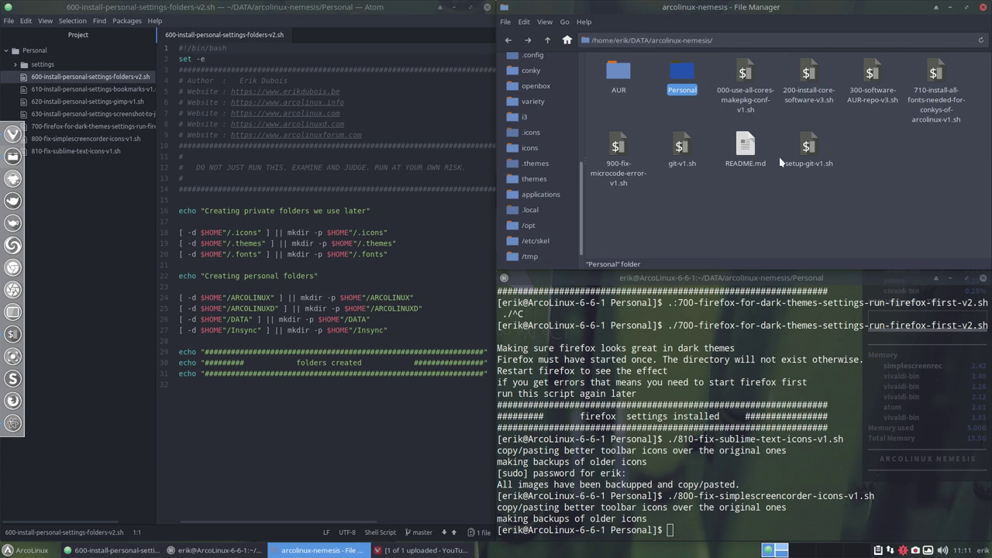
click(749, 107)
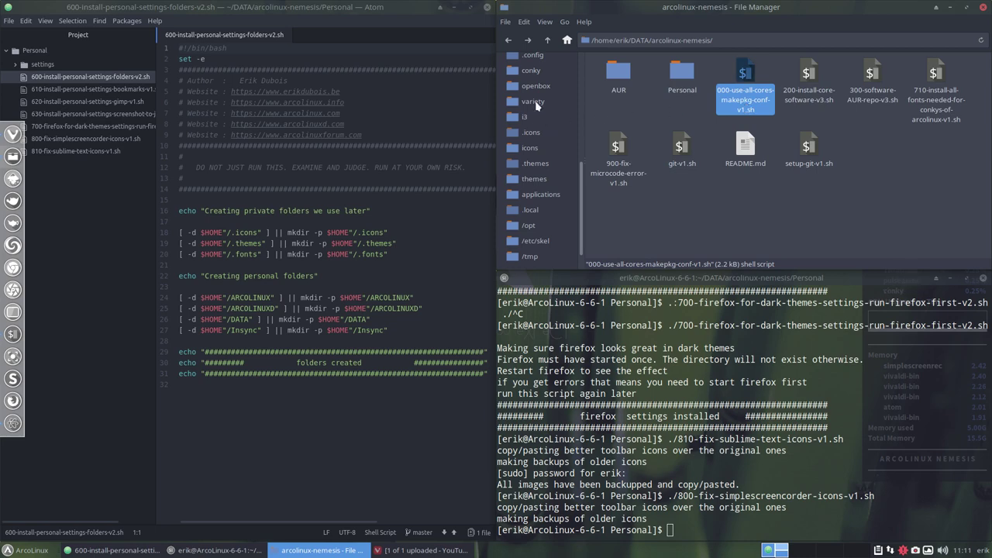
click(533, 60)
double_click(706, 138)
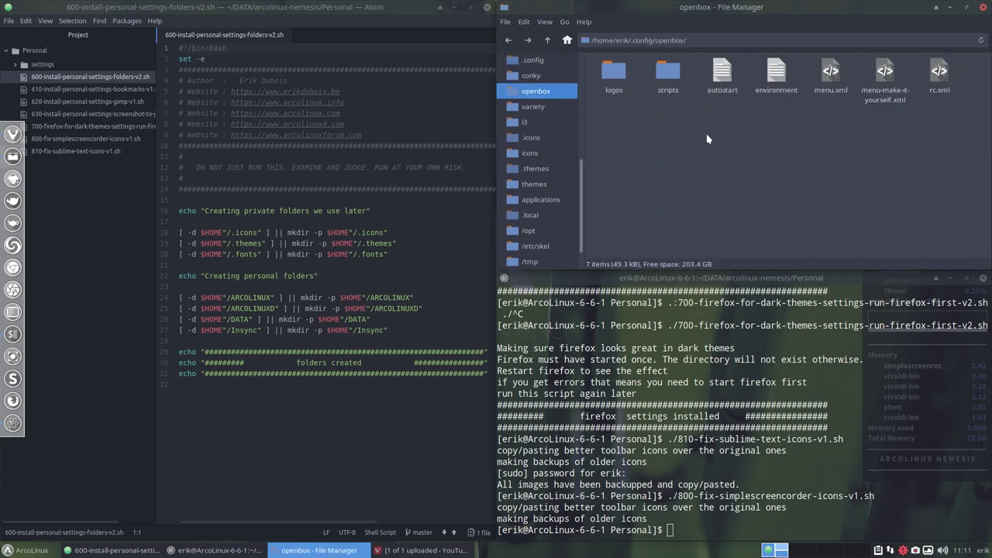
double_click(661, 74)
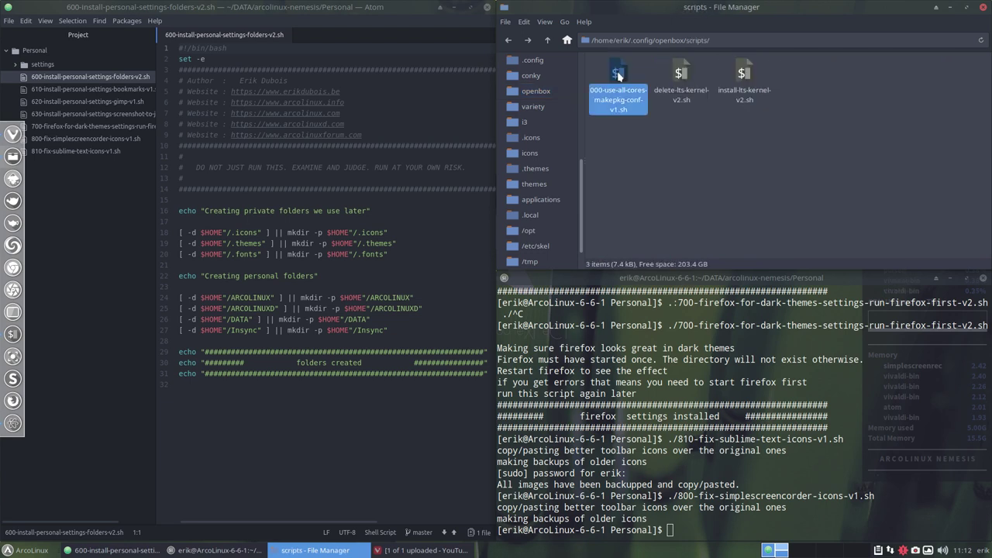